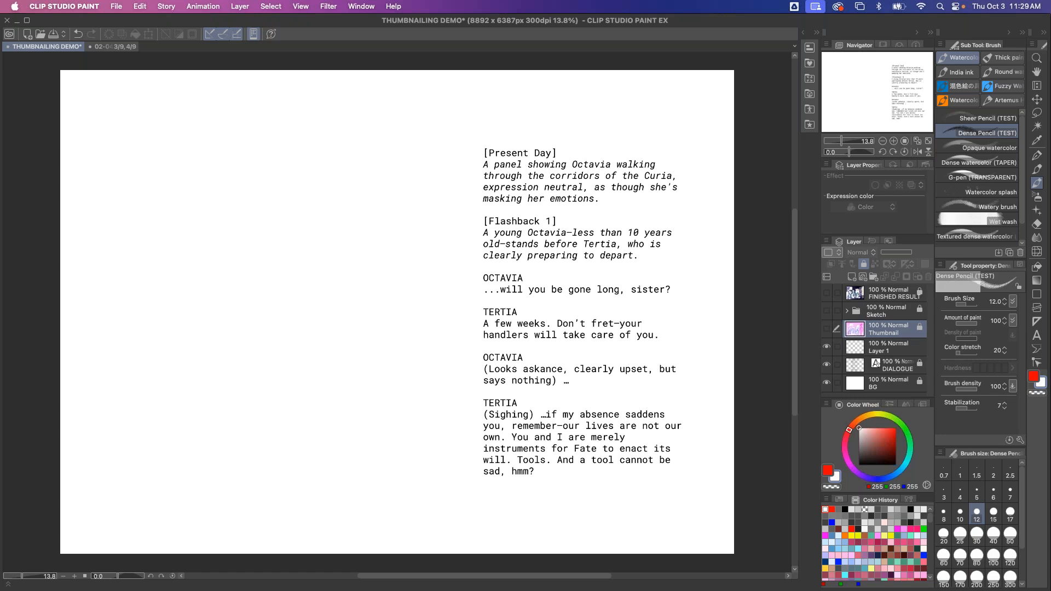
Switch to the small Jiwa pen on Layer 1 and draw red brackets beside each story beat of the script
{"action": "key", "text": "p"}
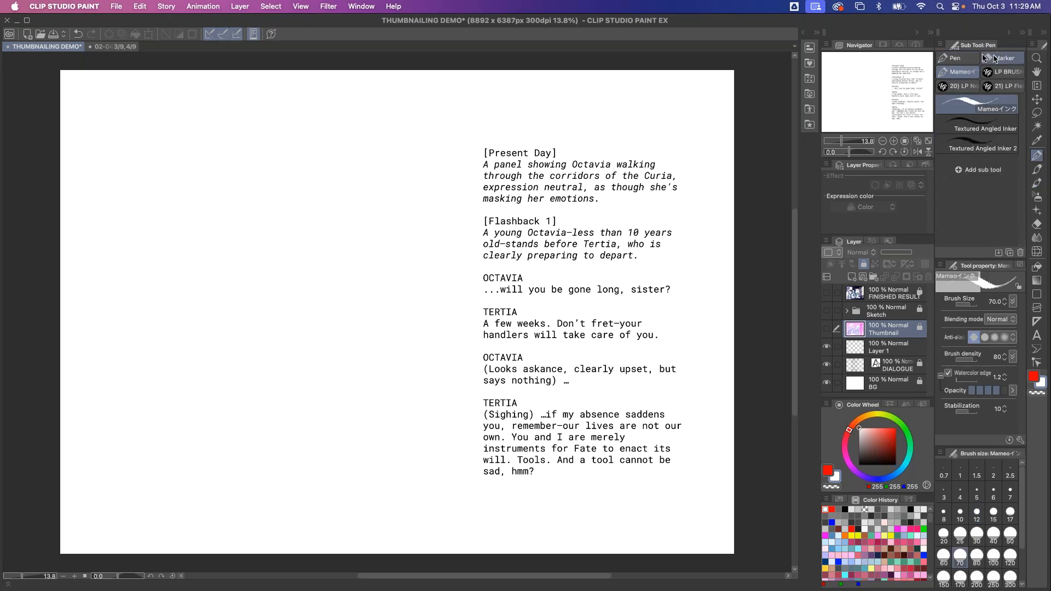
{"action": "left_click", "coordinate": [954, 58]}
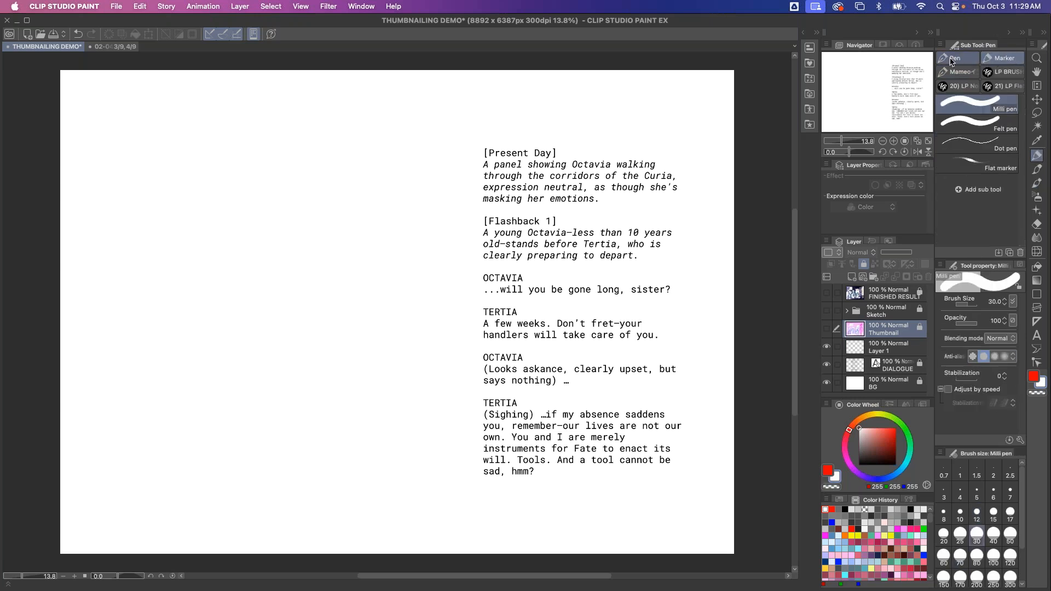
{"action": "left_click", "coordinate": [894, 428]}
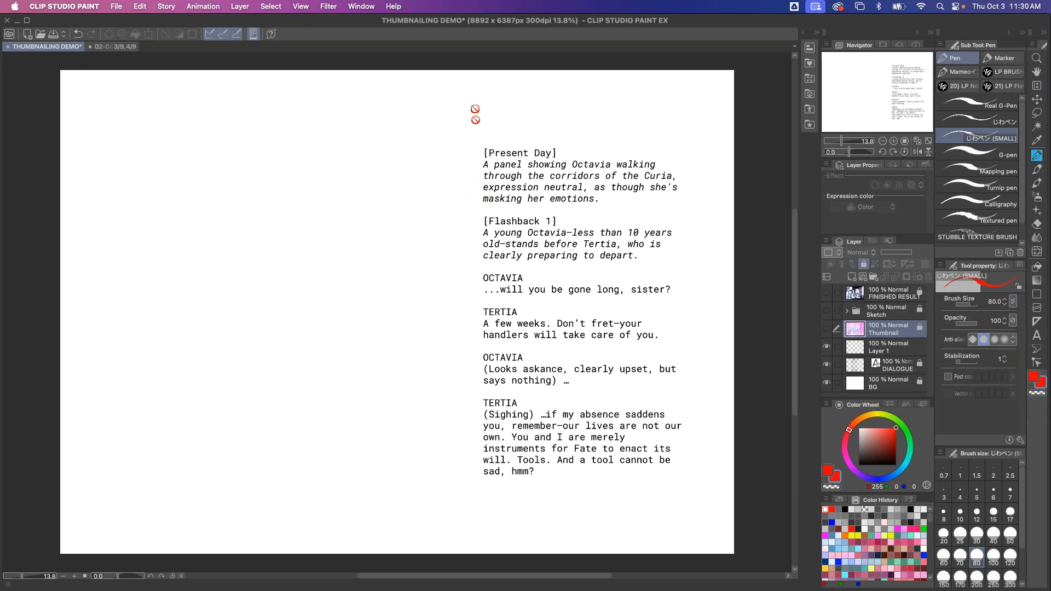
{"action": "left_click", "coordinate": [871, 351]}
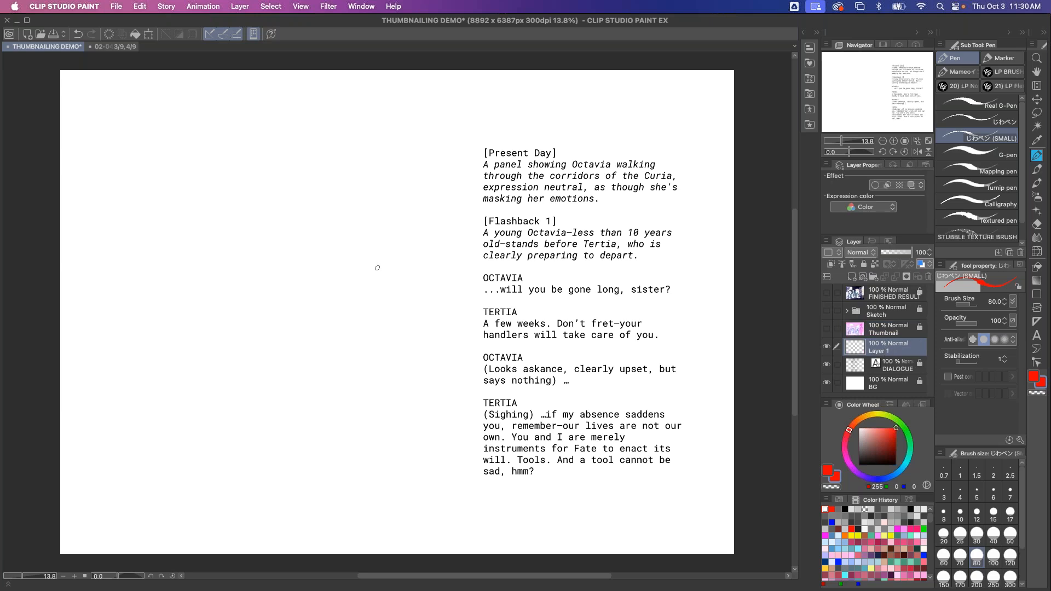
{"action": "left_click_drag", "start_coordinate": [479, 158], "coordinate": [474, 169]}
{"action": "left_click_drag", "start_coordinate": [472, 275], "coordinate": [475, 338]}
{"action": "mouse_move", "coordinate": [474, 360]}
{"action": "left_mouse_down"}
{"action": "mouse_move", "coordinate": [467, 386]}
{"action": "mouse_move", "coordinate": [476, 386]}
{"action": "left_mouse_up"}
{"action": "mouse_move", "coordinate": [476, 403]}
{"action": "left_mouse_down"}
{"action": "mouse_move", "coordinate": [466, 410]}
{"action": "mouse_move", "coordinate": [476, 480]}
{"action": "left_mouse_up"}
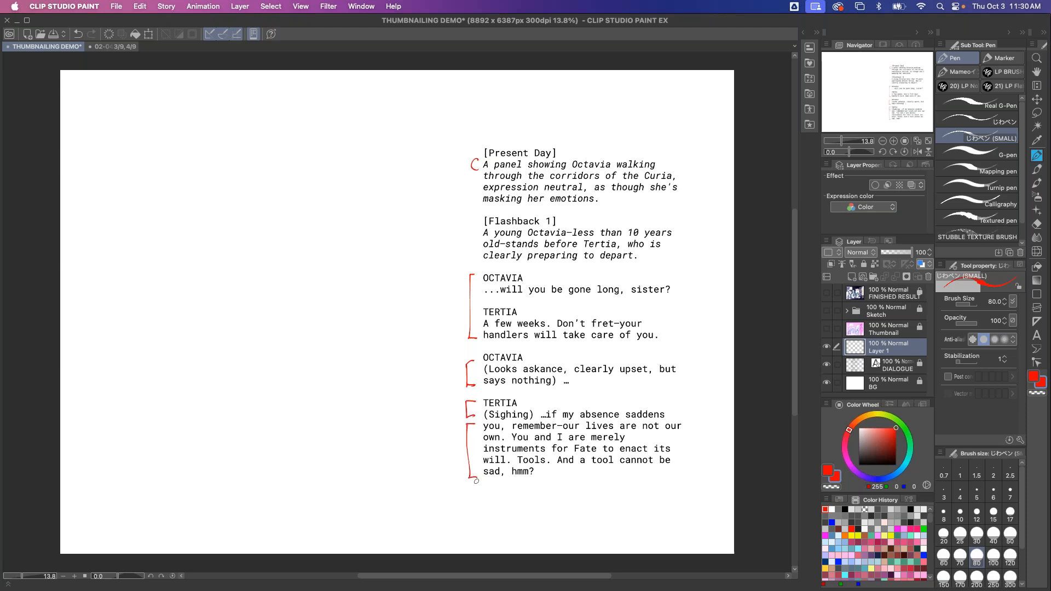
Undo the last bracket and box Tertia's sighing line and her speech instead
{"action": "key", "text": "super+z"}
{"action": "mouse_move", "coordinate": [522, 398]}
{"action": "left_mouse_down"}
{"action": "mouse_move", "coordinate": [464, 414]}
{"action": "mouse_move", "coordinate": [532, 420]}
{"action": "mouse_move", "coordinate": [531, 399]}
{"action": "mouse_move", "coordinate": [529, 422]}
{"action": "mouse_move", "coordinate": [465, 422]}
{"action": "mouse_move", "coordinate": [550, 482]}
{"action": "mouse_move", "coordinate": [693, 408]}
{"action": "mouse_move", "coordinate": [542, 402]}
{"action": "left_mouse_up"}
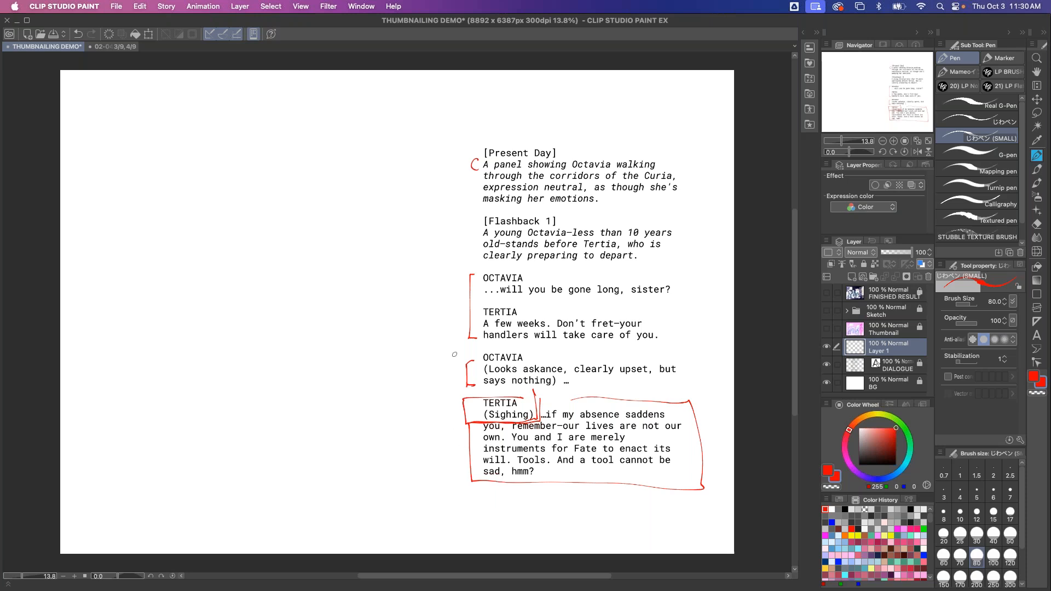
Number the script beats 1 to 6 in circles and write the note '(showing Octavia walking)' below the script
{"action": "left_click_drag", "start_coordinate": [459, 161], "coordinate": [460, 160]}
{"action": "mouse_move", "coordinate": [453, 297]}
{"action": "left_mouse_down"}
{"action": "mouse_move", "coordinate": [458, 305]}
{"action": "mouse_move", "coordinate": [460, 292]}
{"action": "left_mouse_up"}
{"action": "mouse_move", "coordinate": [452, 370]}
{"action": "left_mouse_down"}
{"action": "mouse_move", "coordinate": [461, 377]}
{"action": "mouse_move", "coordinate": [457, 369]}
{"action": "left_mouse_up"}
{"action": "left_click_drag", "start_coordinate": [455, 407], "coordinate": [458, 403]}
{"action": "mouse_move", "coordinate": [456, 448]}
{"action": "left_mouse_down"}
{"action": "mouse_move", "coordinate": [453, 460]}
{"action": "mouse_move", "coordinate": [458, 443]}
{"action": "left_mouse_up"}
{"action": "mouse_move", "coordinate": [516, 499]}
{"action": "left_mouse_down"}
{"action": "mouse_move", "coordinate": [511, 509]}
{"action": "mouse_move", "coordinate": [519, 498]}
{"action": "mouse_move", "coordinate": [535, 520]}
{"action": "mouse_move", "coordinate": [575, 513]}
{"action": "mouse_move", "coordinate": [587, 529]}
{"action": "mouse_move", "coordinate": [620, 517]}
{"action": "left_mouse_up"}
{"action": "mouse_move", "coordinate": [621, 512]}
{"action": "left_mouse_down"}
{"action": "mouse_move", "coordinate": [664, 505]}
{"action": "mouse_move", "coordinate": [688, 522]}
{"action": "left_mouse_up"}
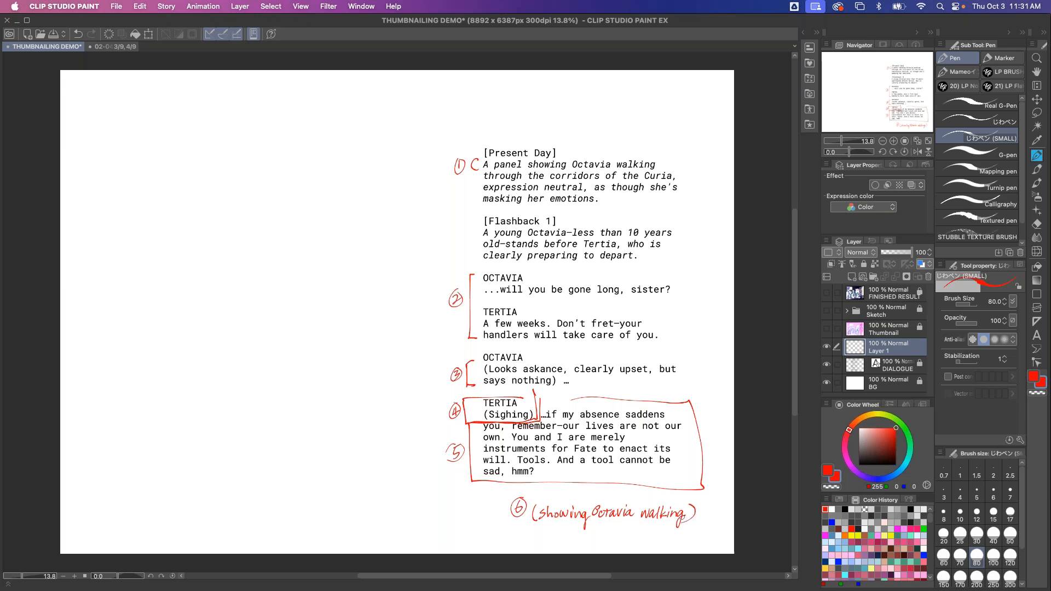
Sketch a rectangular page border to the left of the script, undoing the extra strokes
{"action": "mouse_move", "coordinate": [389, 170]}
{"action": "left_mouse_down"}
{"action": "mouse_move", "coordinate": [122, 177]}
{"action": "mouse_move", "coordinate": [130, 353]}
{"action": "mouse_move", "coordinate": [355, 354]}
{"action": "mouse_move", "coordinate": [391, 175]}
{"action": "mouse_move", "coordinate": [350, 355]}
{"action": "mouse_move", "coordinate": [116, 352]}
{"action": "mouse_move", "coordinate": [112, 201]}
{"action": "mouse_move", "coordinate": [123, 171]}
{"action": "mouse_move", "coordinate": [396, 173]}
{"action": "mouse_move", "coordinate": [402, 348]}
{"action": "left_mouse_up"}
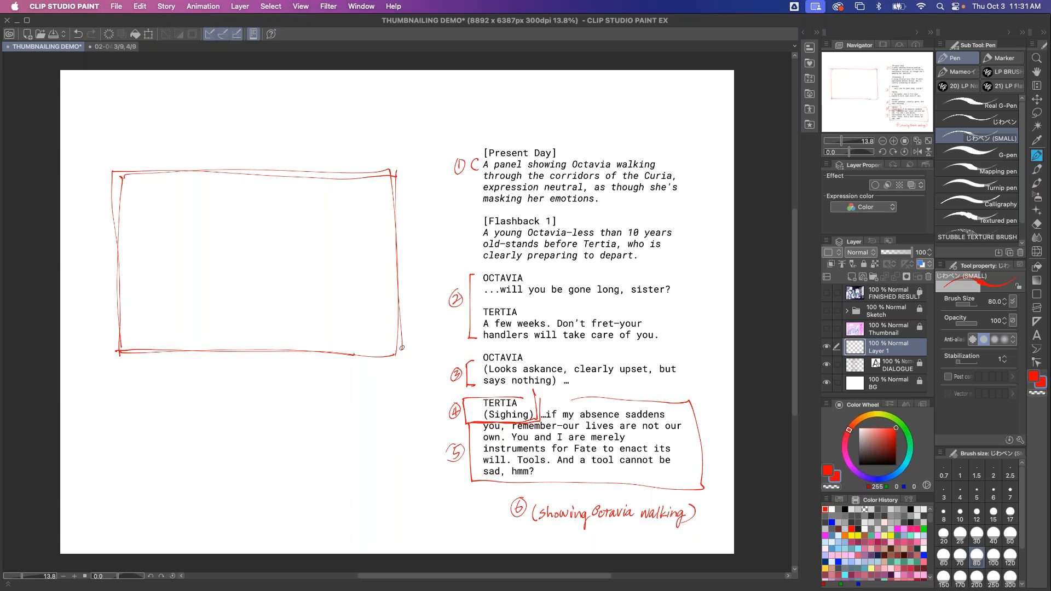
{"action": "left_click", "coordinate": [93, 170]}
{"action": "left_click", "coordinate": [401, 369]}
{"action": "mouse_move", "coordinate": [101, 172]}
{"action": "left_mouse_down"}
{"action": "mouse_move", "coordinate": [375, 328]}
{"action": "mouse_move", "coordinate": [386, 347]}
{"action": "mouse_move", "coordinate": [348, 337]}
{"action": "left_mouse_up"}
{"action": "key", "text": "super+z"}
{"action": "key", "text": "super+z"}
{"action": "key", "text": "super+z"}
{"action": "key", "text": "super+z"}
Draw a small inset panel in the border's upper-left corner with a rough figure inside
{"action": "mouse_move", "coordinate": [123, 186]}
{"action": "left_mouse_down"}
{"action": "mouse_move", "coordinate": [198, 185]}
{"action": "mouse_move", "coordinate": [196, 217]}
{"action": "mouse_move", "coordinate": [122, 221]}
{"action": "mouse_move", "coordinate": [205, 218]}
{"action": "left_mouse_up"}
{"action": "mouse_move", "coordinate": [201, 177]}
{"action": "left_mouse_down"}
{"action": "mouse_move", "coordinate": [204, 218]}
{"action": "mouse_move", "coordinate": [119, 186]}
{"action": "mouse_move", "coordinate": [123, 221]}
{"action": "left_mouse_up"}
{"action": "left_click_drag", "start_coordinate": [124, 182], "coordinate": [125, 219]}
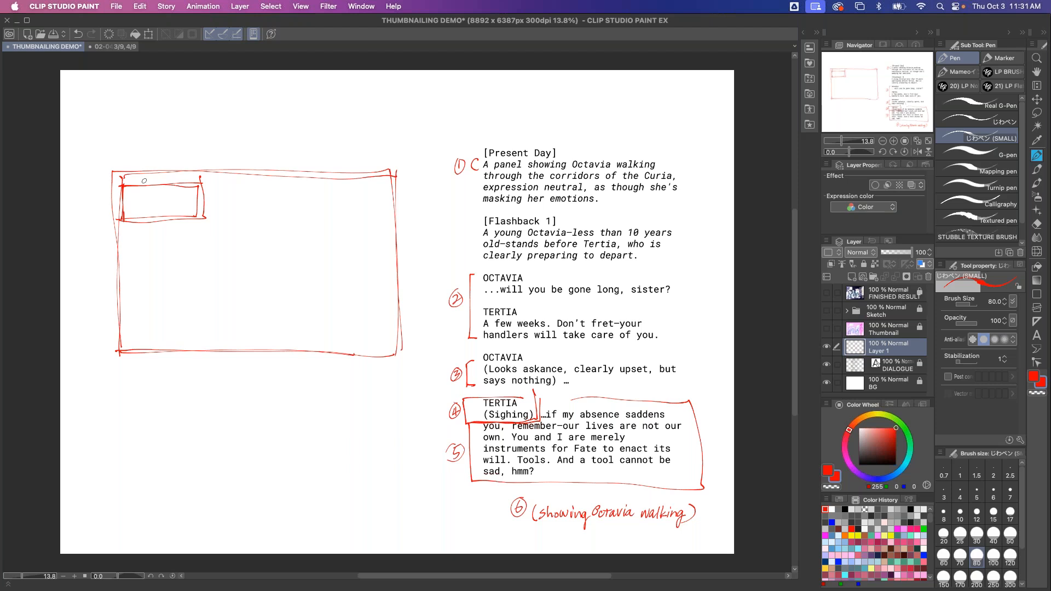
{"action": "mouse_move", "coordinate": [156, 188]}
{"action": "left_mouse_down"}
{"action": "mouse_move", "coordinate": [155, 217]}
{"action": "mouse_move", "coordinate": [151, 189]}
{"action": "left_mouse_up"}
{"action": "left_click_drag", "start_coordinate": [147, 189], "coordinate": [141, 209]}
Sketch a row of arches and a floor line across the page layout
{"action": "mouse_move", "coordinate": [391, 223]}
{"action": "left_mouse_down"}
{"action": "mouse_move", "coordinate": [344, 263]}
{"action": "mouse_move", "coordinate": [344, 285]}
{"action": "mouse_move", "coordinate": [266, 220]}
{"action": "mouse_move", "coordinate": [276, 301]}
{"action": "mouse_move", "coordinate": [175, 267]}
{"action": "mouse_move", "coordinate": [136, 300]}
{"action": "left_mouse_up"}
{"action": "left_click_drag", "start_coordinate": [391, 310], "coordinate": [378, 315]}
{"action": "left_click_drag", "start_coordinate": [399, 305], "coordinate": [90, 327]}
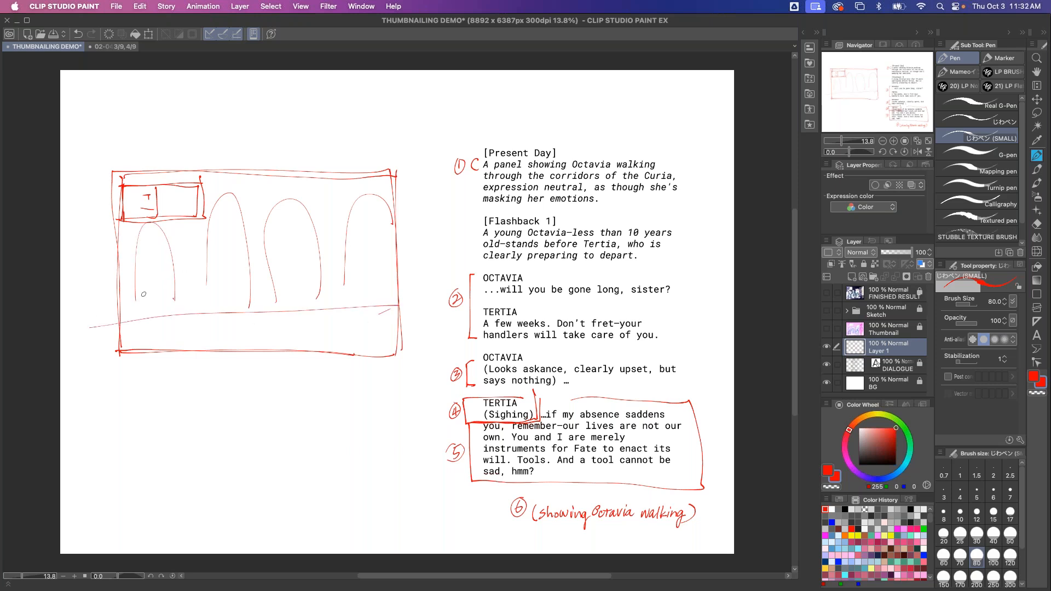
{"action": "mouse_move", "coordinate": [368, 192]}
{"action": "left_mouse_down"}
{"action": "mouse_move", "coordinate": [342, 310]}
{"action": "mouse_move", "coordinate": [315, 220]}
{"action": "mouse_move", "coordinate": [269, 320]}
{"action": "mouse_move", "coordinate": [250, 269]}
{"action": "mouse_move", "coordinate": [200, 248]}
{"action": "mouse_move", "coordinate": [198, 318]}
{"action": "left_mouse_up"}
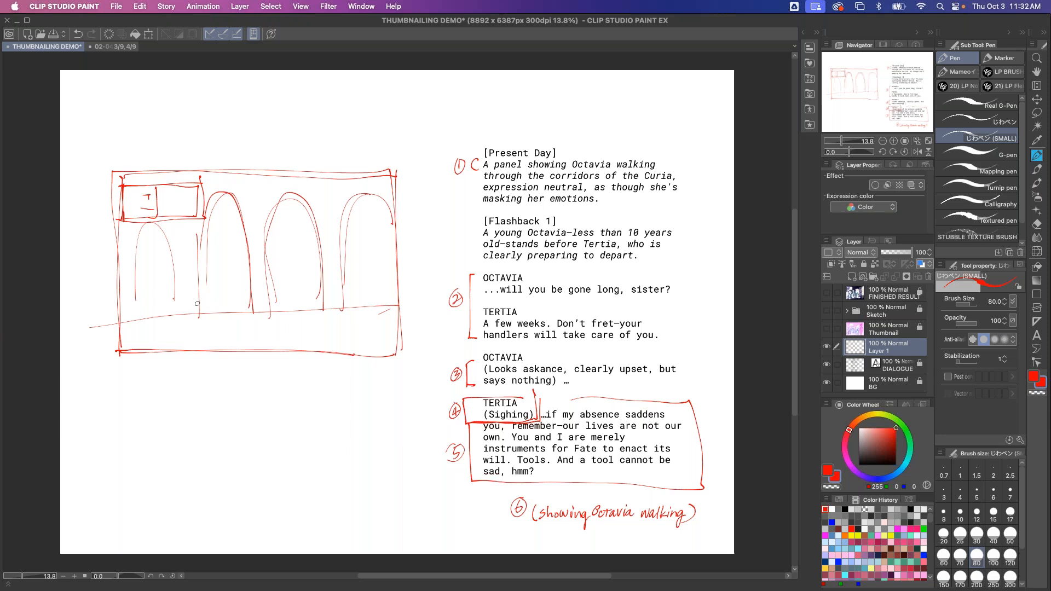
{"action": "left_click_drag", "start_coordinate": [158, 225], "coordinate": [172, 314]}
{"action": "left_click_drag", "start_coordinate": [140, 230], "coordinate": [137, 317]}
{"action": "mouse_move", "coordinate": [361, 220]}
{"action": "left_mouse_down"}
{"action": "mouse_move", "coordinate": [350, 229]}
{"action": "mouse_move", "coordinate": [362, 235]}
{"action": "mouse_move", "coordinate": [358, 220]}
{"action": "mouse_move", "coordinate": [361, 307]}
{"action": "left_mouse_up"}
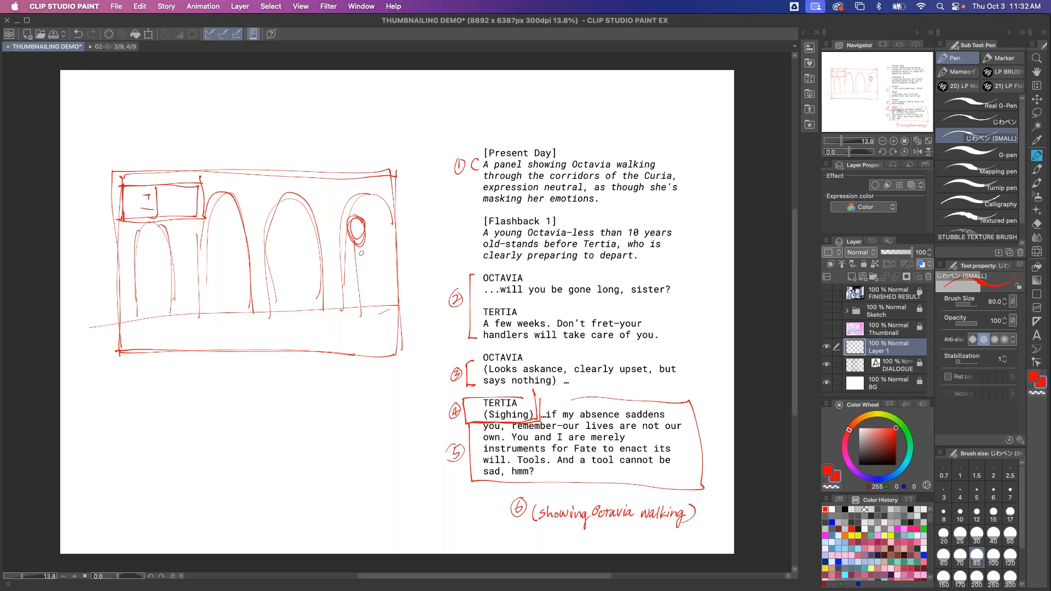
Enlarge the brush to 150 and sketch a tall walking figure on the right side of the scene
{"action": "key", "text": "bracketright"}
{"action": "key", "text": "bracketright"}
{"action": "key", "text": "bracketright"}
{"action": "mouse_move", "coordinate": [362, 253]}
{"action": "left_mouse_down"}
{"action": "mouse_move", "coordinate": [342, 255]}
{"action": "mouse_move", "coordinate": [361, 285]}
{"action": "mouse_move", "coordinate": [327, 291]}
{"action": "mouse_move", "coordinate": [344, 300]}
{"action": "mouse_move", "coordinate": [393, 269]}
{"action": "mouse_move", "coordinate": [345, 317]}
{"action": "mouse_move", "coordinate": [372, 316]}
{"action": "mouse_move", "coordinate": [388, 348]}
{"action": "left_mouse_up"}
{"action": "left_click_drag", "start_coordinate": [355, 310], "coordinate": [342, 349]}
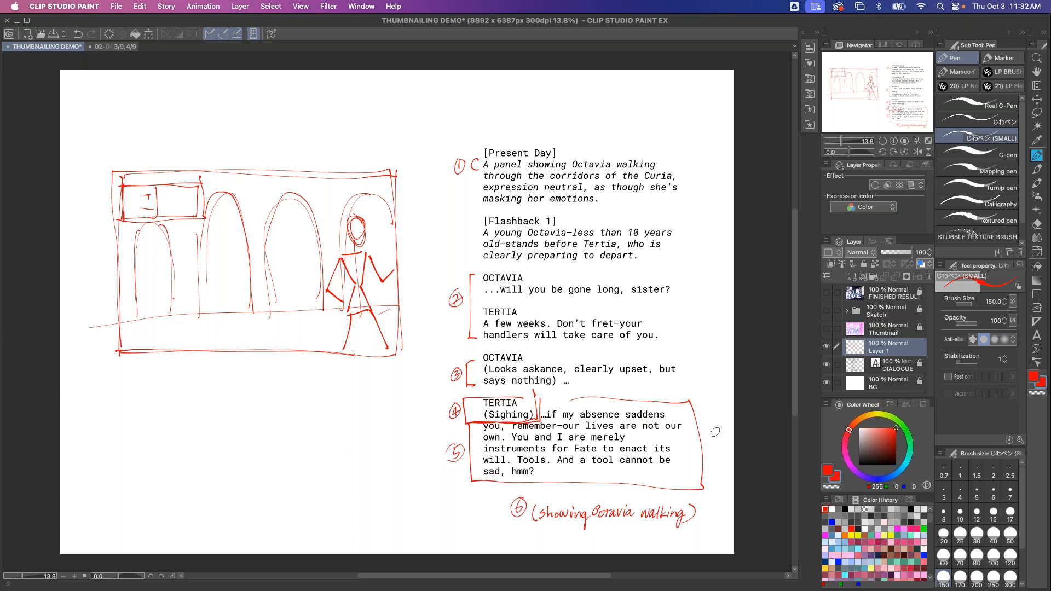
Switch to blue and draw two stick figures, a child and an adult, at the left of the scene
{"action": "left_click", "coordinate": [831, 522]}
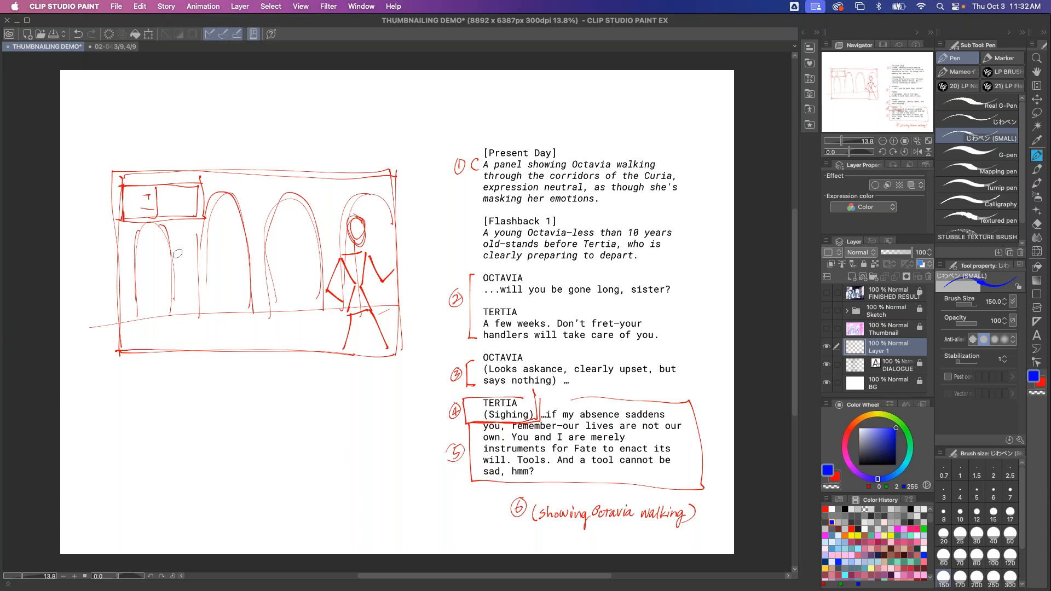
{"action": "mouse_move", "coordinate": [156, 284]}
{"action": "left_mouse_down"}
{"action": "mouse_move", "coordinate": [155, 329]}
{"action": "mouse_move", "coordinate": [159, 298]}
{"action": "mouse_move", "coordinate": [144, 313]}
{"action": "mouse_move", "coordinate": [161, 313]}
{"action": "mouse_move", "coordinate": [156, 320]}
{"action": "left_mouse_up"}
{"action": "mouse_move", "coordinate": [149, 323]}
{"action": "left_mouse_down"}
{"action": "mouse_move", "coordinate": [148, 344]}
{"action": "mouse_move", "coordinate": [156, 339]}
{"action": "left_mouse_up"}
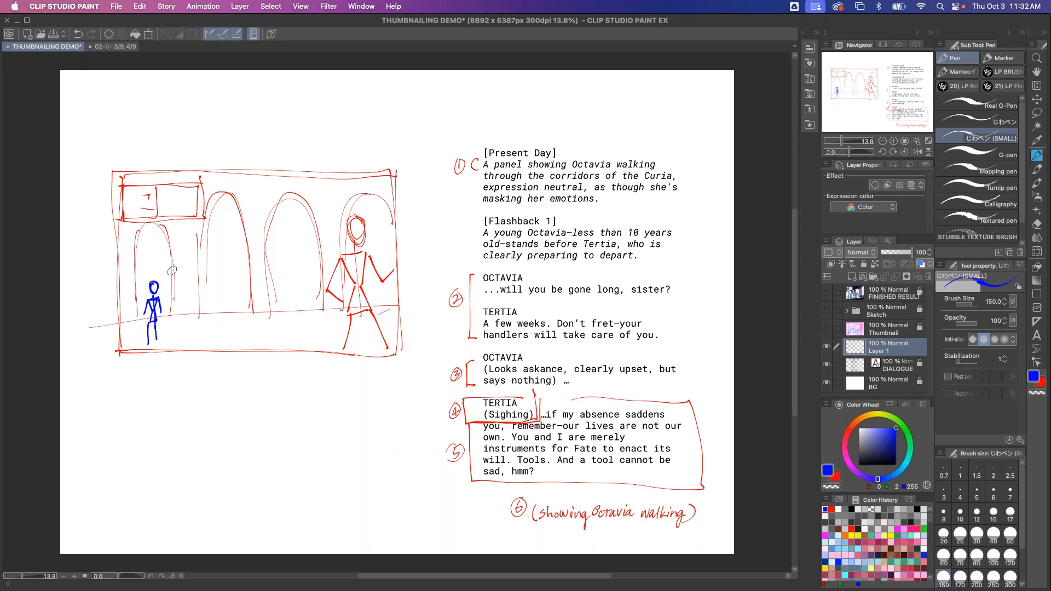
{"action": "left_click_drag", "start_coordinate": [174, 255], "coordinate": [174, 297]}
{"action": "left_click_drag", "start_coordinate": [181, 282], "coordinate": [180, 313]}
{"action": "mouse_move", "coordinate": [180, 276]}
{"action": "left_mouse_down"}
{"action": "mouse_move", "coordinate": [178, 309]}
{"action": "mouse_move", "coordinate": [174, 291]}
{"action": "mouse_move", "coordinate": [177, 340]}
{"action": "left_mouse_up"}
{"action": "left_click_drag", "start_coordinate": [180, 299], "coordinate": [186, 343]}
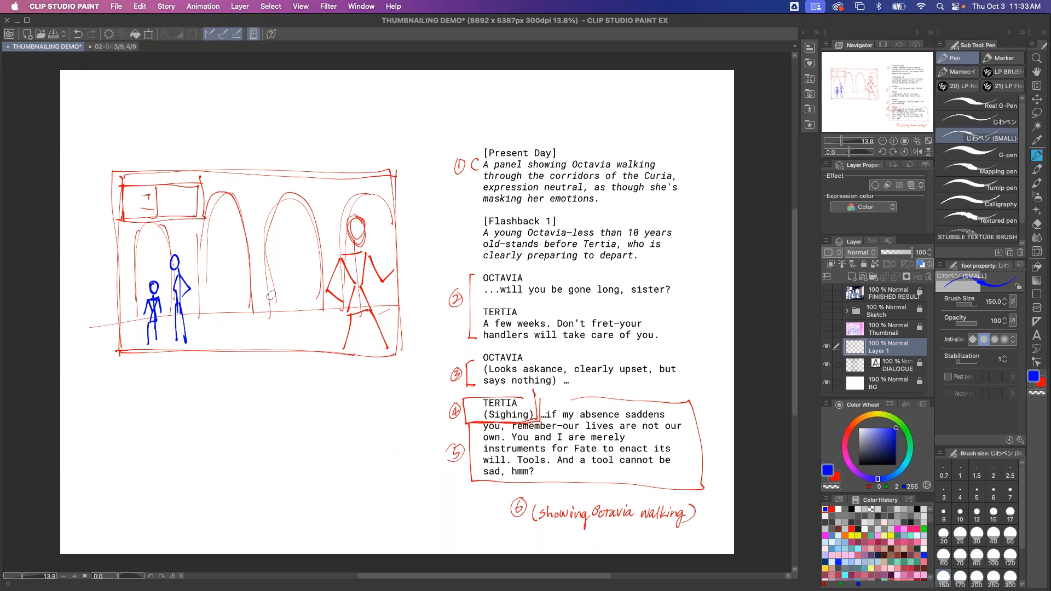
Mark panel numbers 1 and 3 beside the page border
{"action": "mouse_move", "coordinate": [99, 185]}
{"action": "left_mouse_down"}
{"action": "mouse_move", "coordinate": [97, 194]}
{"action": "mouse_move", "coordinate": [100, 186]}
{"action": "left_mouse_up"}
{"action": "left_click_drag", "start_coordinate": [104, 270], "coordinate": [104, 279]}
{"action": "mouse_move", "coordinate": [100, 269]}
{"action": "left_mouse_down"}
{"action": "mouse_move", "coordinate": [97, 283]}
{"action": "mouse_move", "coordinate": [103, 270]}
{"action": "left_mouse_up"}
Draw two stacked blue panels in the centre of the layout
{"action": "left_click_drag", "start_coordinate": [255, 237], "coordinate": [201, 245]}
{"action": "left_click_drag", "start_coordinate": [205, 244], "coordinate": [207, 281]}
{"action": "left_click_drag", "start_coordinate": [256, 237], "coordinate": [260, 284]}
{"action": "mouse_move", "coordinate": [259, 279]}
{"action": "left_mouse_down"}
{"action": "mouse_move", "coordinate": [197, 280]}
{"action": "mouse_move", "coordinate": [209, 335]}
{"action": "left_mouse_up"}
{"action": "mouse_move", "coordinate": [264, 292]}
{"action": "left_mouse_down"}
{"action": "mouse_move", "coordinate": [262, 331]}
{"action": "mouse_move", "coordinate": [203, 332]}
{"action": "left_mouse_up"}
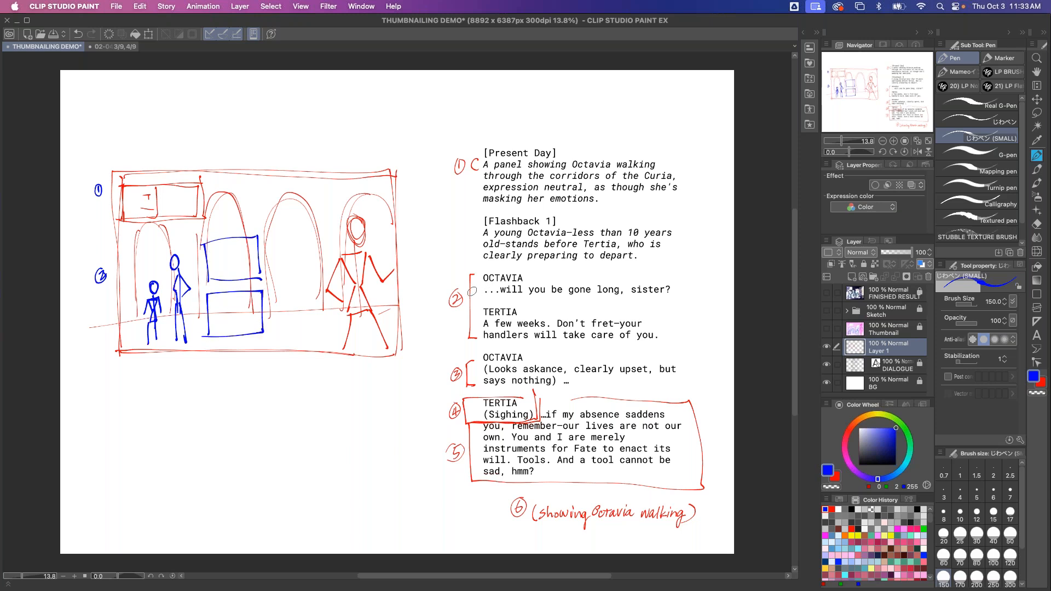
Annotate Octavia's line with an arrow and 'SAD', and draw simple faces in both stacked panels
{"action": "left_click_drag", "start_coordinate": [528, 356], "coordinate": [564, 348]}
{"action": "mouse_move", "coordinate": [229, 244]}
{"action": "left_mouse_down"}
{"action": "mouse_move", "coordinate": [239, 275]}
{"action": "mouse_move", "coordinate": [229, 277]}
{"action": "mouse_move", "coordinate": [243, 269]}
{"action": "left_mouse_up"}
{"action": "left_click", "coordinate": [227, 250]}
{"action": "left_click", "coordinate": [235, 250]}
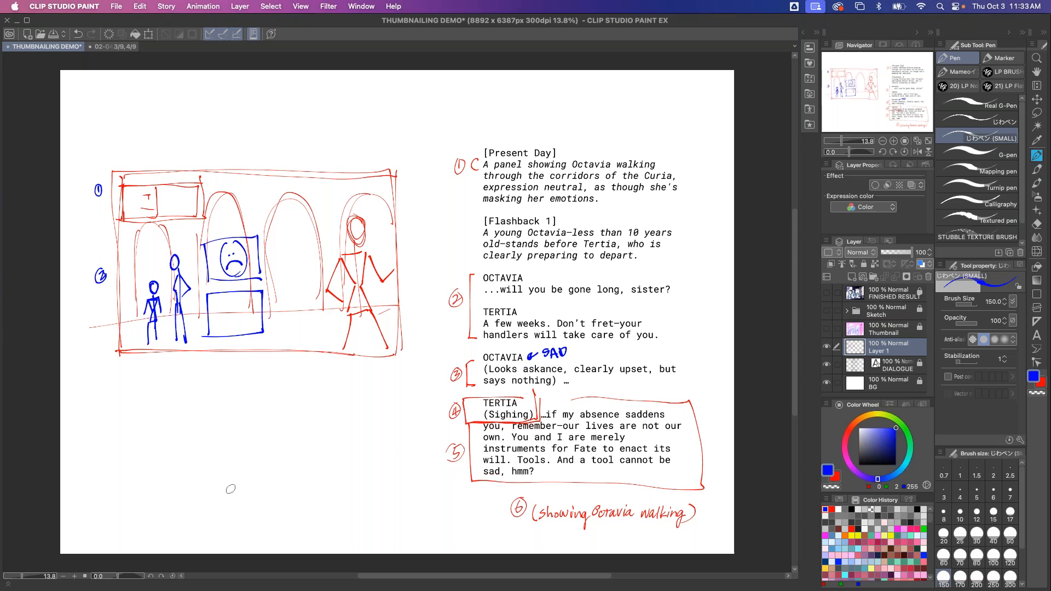
{"action": "mouse_move", "coordinate": [231, 297]}
{"action": "left_mouse_down"}
{"action": "mouse_move", "coordinate": [236, 329]}
{"action": "mouse_move", "coordinate": [226, 302]}
{"action": "mouse_move", "coordinate": [227, 322]}
{"action": "left_mouse_up"}
{"action": "left_click", "coordinate": [235, 306]}
{"action": "left_click", "coordinate": [228, 306]}
Draw a tall blue panel containing two figures, one reaching toward the other
{"action": "mouse_move", "coordinate": [305, 237]}
{"action": "left_mouse_down"}
{"action": "mouse_move", "coordinate": [269, 256]}
{"action": "mouse_move", "coordinate": [270, 243]}
{"action": "mouse_move", "coordinate": [274, 340]}
{"action": "mouse_move", "coordinate": [330, 358]}
{"action": "left_mouse_up"}
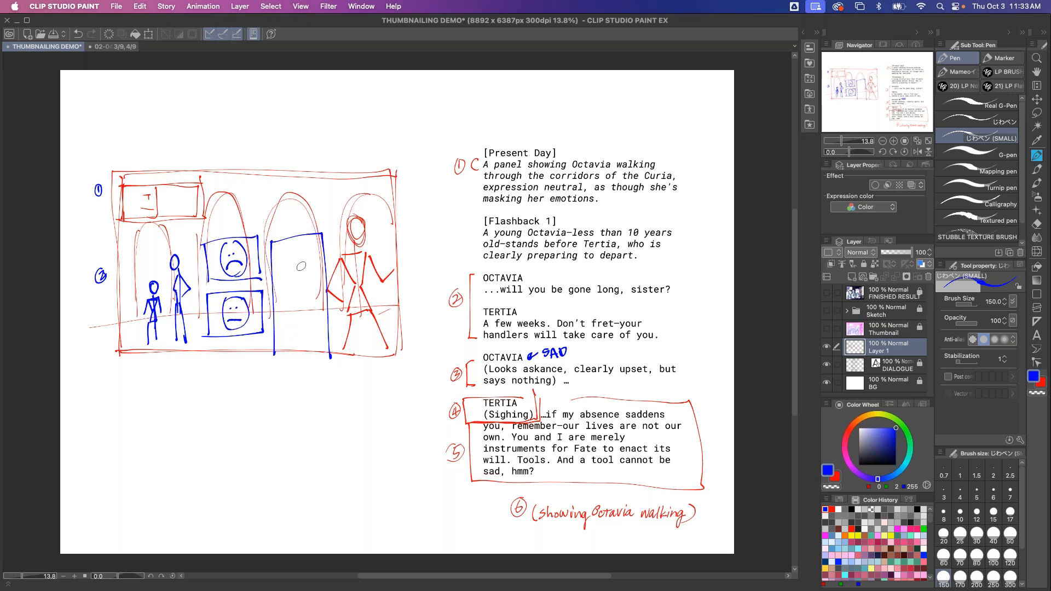
{"action": "left_click_drag", "start_coordinate": [289, 282], "coordinate": [285, 300]}
{"action": "mouse_move", "coordinate": [296, 255]}
{"action": "left_mouse_down"}
{"action": "mouse_move", "coordinate": [298, 270]}
{"action": "mouse_move", "coordinate": [298, 253]}
{"action": "left_mouse_up"}
{"action": "mouse_move", "coordinate": [297, 253]}
{"action": "left_mouse_down"}
{"action": "mouse_move", "coordinate": [324, 291]}
{"action": "mouse_move", "coordinate": [288, 304]}
{"action": "mouse_move", "coordinate": [285, 336]}
{"action": "left_mouse_up"}
{"action": "mouse_move", "coordinate": [280, 300]}
{"action": "left_mouse_down"}
{"action": "mouse_move", "coordinate": [276, 326]}
{"action": "mouse_move", "coordinate": [284, 310]}
{"action": "mouse_move", "coordinate": [290, 322]}
{"action": "left_mouse_up"}
{"action": "left_click_drag", "start_coordinate": [284, 333], "coordinate": [289, 348]}
{"action": "left_click_drag", "start_coordinate": [323, 305], "coordinate": [322, 351]}
{"action": "left_click_drag", "start_coordinate": [325, 307], "coordinate": [326, 348]}
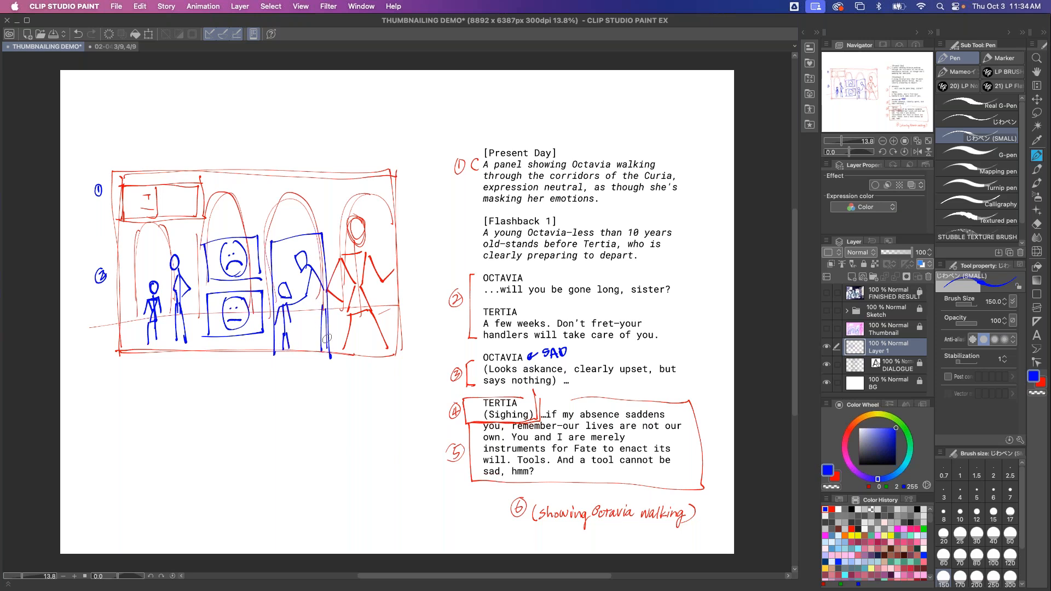
{"action": "left_click_drag", "start_coordinate": [299, 265], "coordinate": [303, 263]}
{"action": "left_click_drag", "start_coordinate": [301, 270], "coordinate": [285, 289]}
{"action": "left_click_drag", "start_coordinate": [281, 296], "coordinate": [288, 296]}
Switch to magenta and draw a curved arrow across the scene, then undo it
{"action": "left_click", "coordinate": [896, 529]}
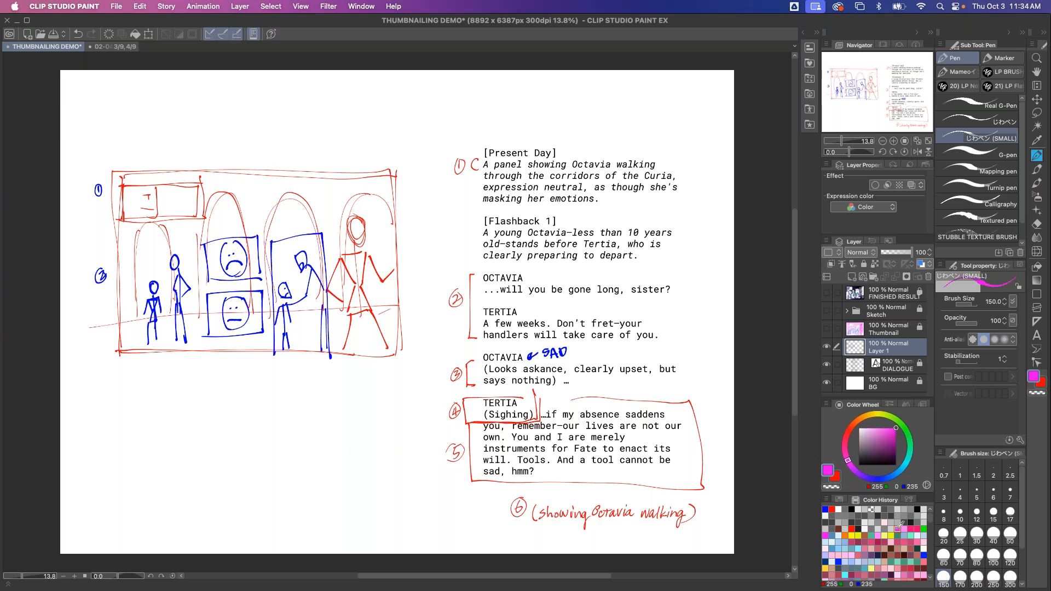
{"action": "mouse_move", "coordinate": [155, 141]}
{"action": "left_mouse_down"}
{"action": "mouse_move", "coordinate": [120, 218]}
{"action": "mouse_move", "coordinate": [166, 292]}
{"action": "mouse_move", "coordinate": [427, 283]}
{"action": "left_mouse_up"}
{"action": "mouse_move", "coordinate": [410, 271]}
{"action": "left_mouse_down"}
{"action": "mouse_move", "coordinate": [428, 282]}
{"action": "mouse_move", "coordinate": [416, 298]}
{"action": "left_mouse_up"}
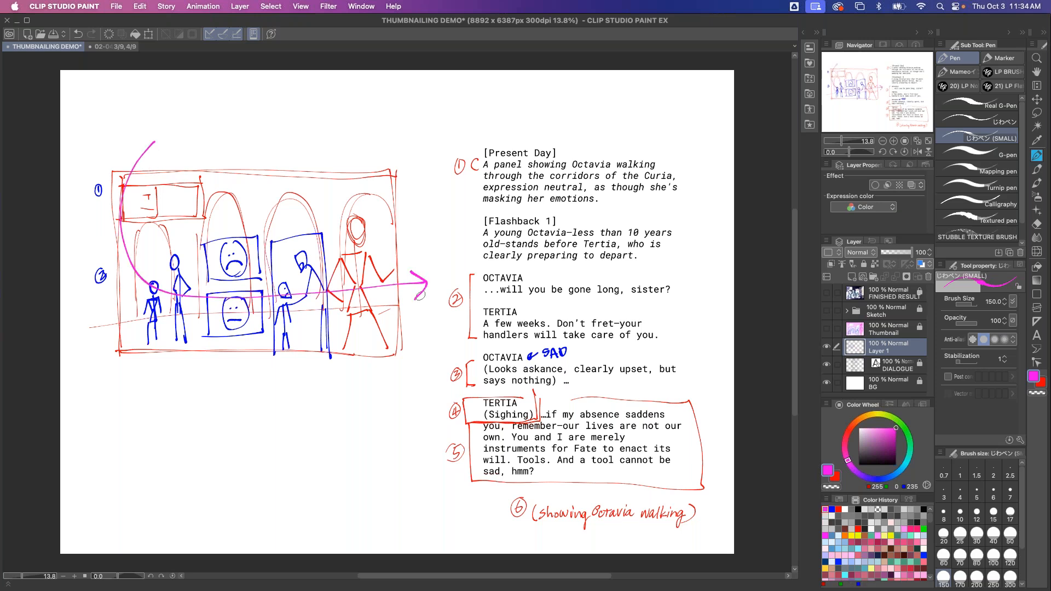
{"action": "key", "text": "super+z"}
{"action": "key", "text": "super+z"}
{"action": "key", "text": "super+z"}
{"action": "key", "text": "super+z"}
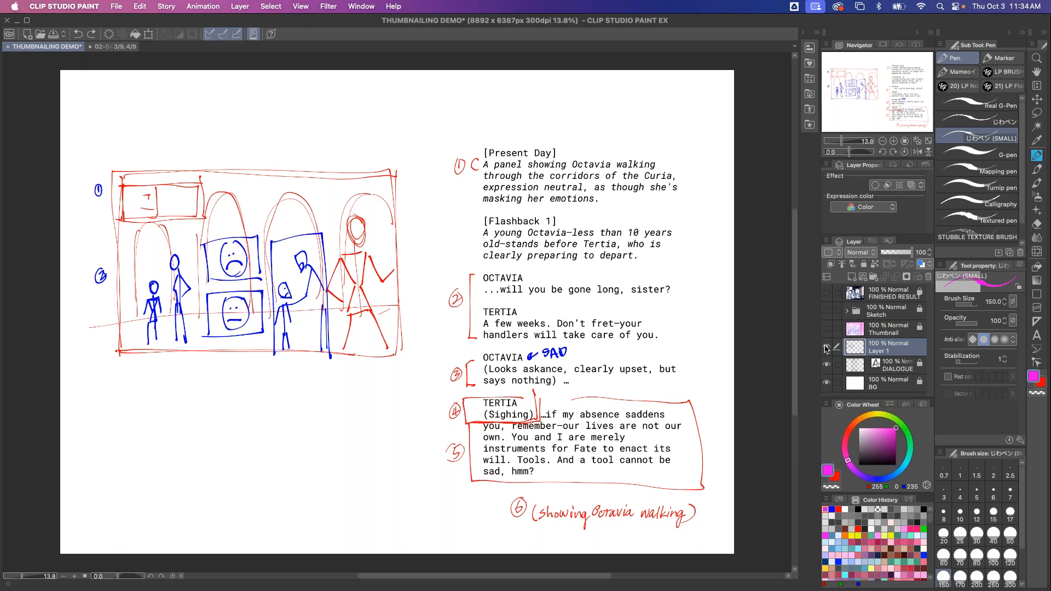
Show the Thumbnail layer instead of Layer 1 and add a new layer above it
{"action": "left_click", "coordinate": [827, 348]}
{"action": "left_click", "coordinate": [827, 329]}
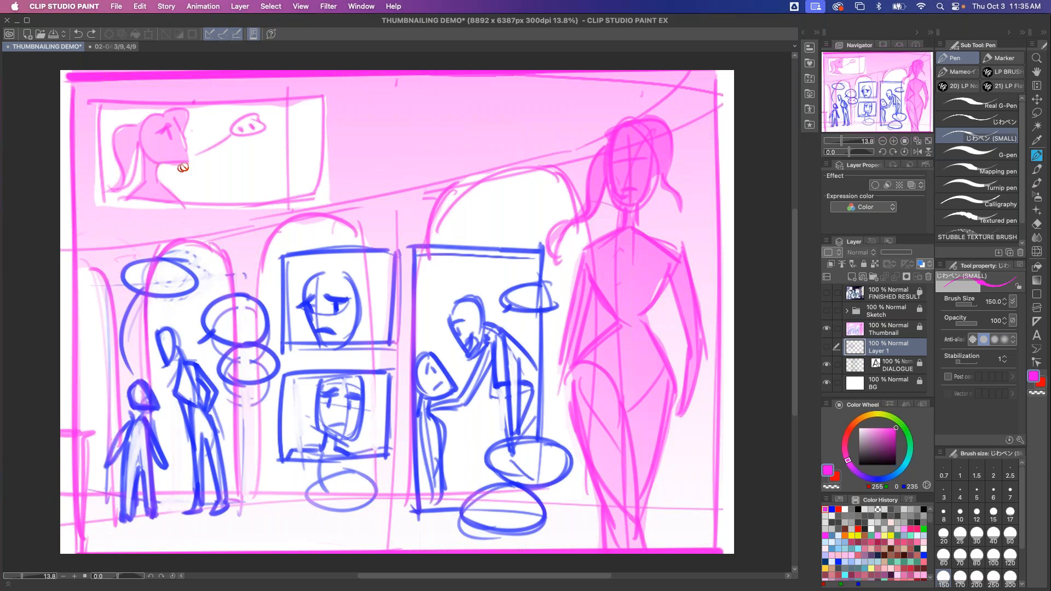
{"action": "left_click", "coordinate": [886, 327]}
{"action": "left_click", "coordinate": [850, 278]}
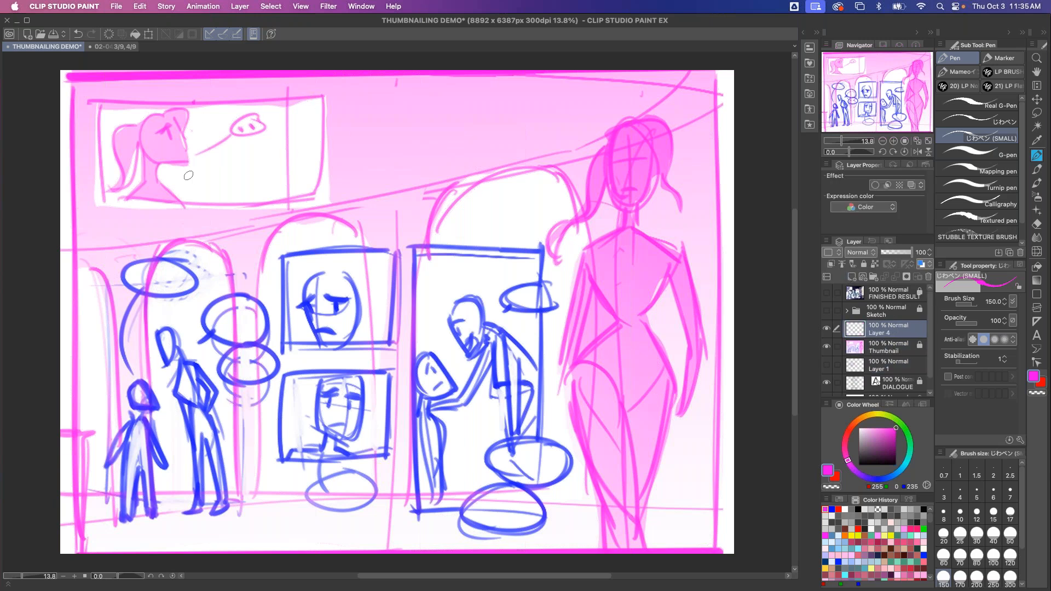
{"action": "left_click_drag", "start_coordinate": [230, 171], "coordinate": [192, 176]}
{"action": "left_click_drag", "start_coordinate": [201, 168], "coordinate": [202, 182]}
{"action": "left_click_drag", "start_coordinate": [228, 531], "coordinate": [217, 508]}
{"action": "left_click_drag", "start_coordinate": [208, 509], "coordinate": [208, 520]}
Hide the new layer and toggle the Sketch layer to compare it with the thumbnail
{"action": "left_click", "coordinate": [826, 328]}
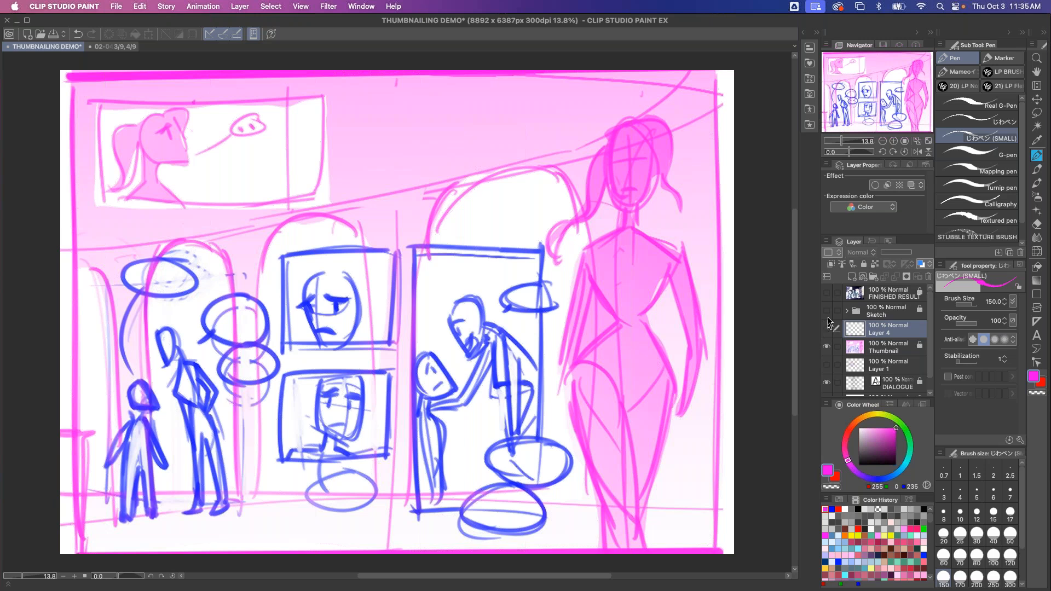
{"action": "left_click", "coordinate": [827, 310]}
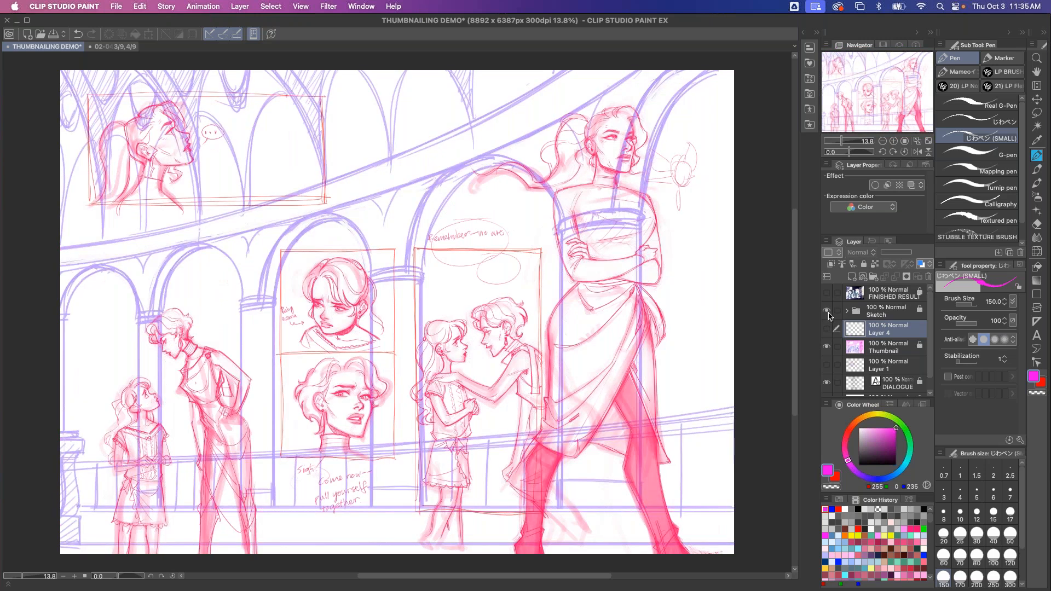
{"action": "left_click", "coordinate": [827, 312]}
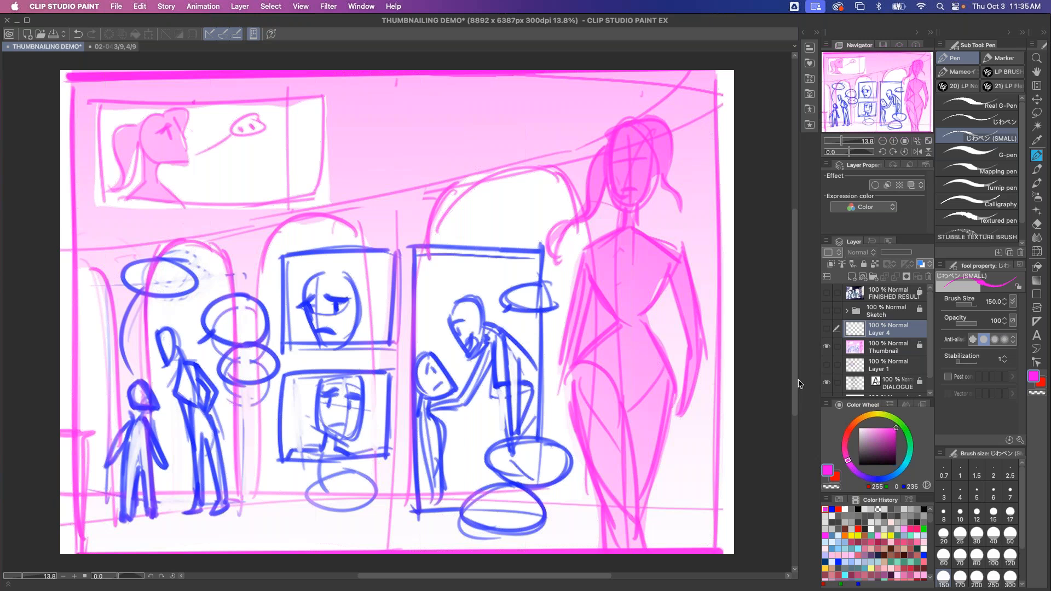
{"action": "left_click", "coordinate": [827, 311]}
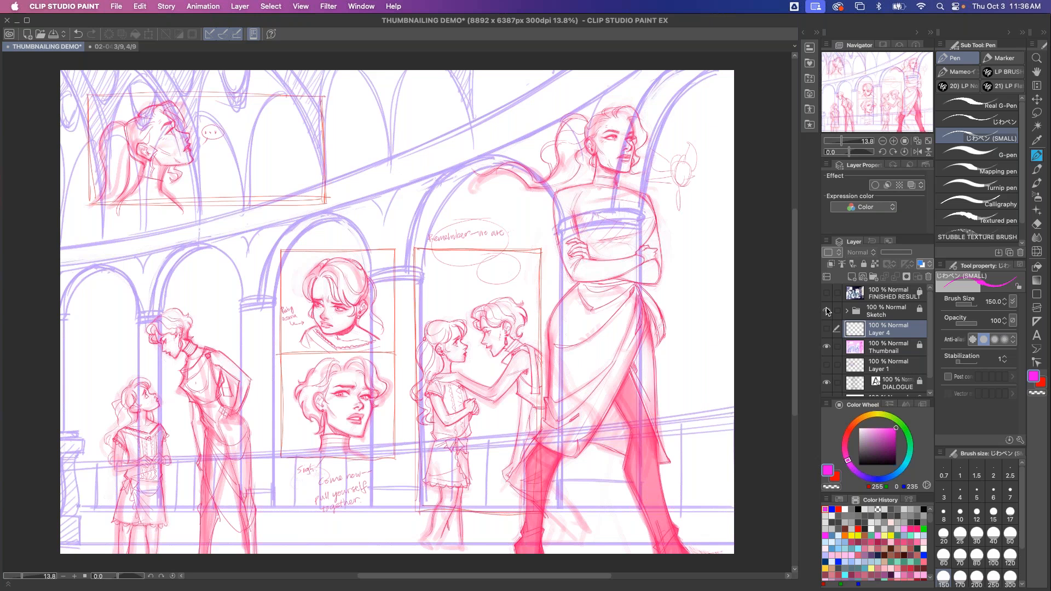
Zoom in to inspect the sketch's central portrait panels, zoom back out, and reveal the finished-result layer
{"action": "key", "text": "super+plus"}
{"action": "key", "text": "super+plus"}
{"action": "key", "text": "super+plus"}
{"action": "left_click_drag", "start_coordinate": [177, 446], "coordinate": [311, 305]}
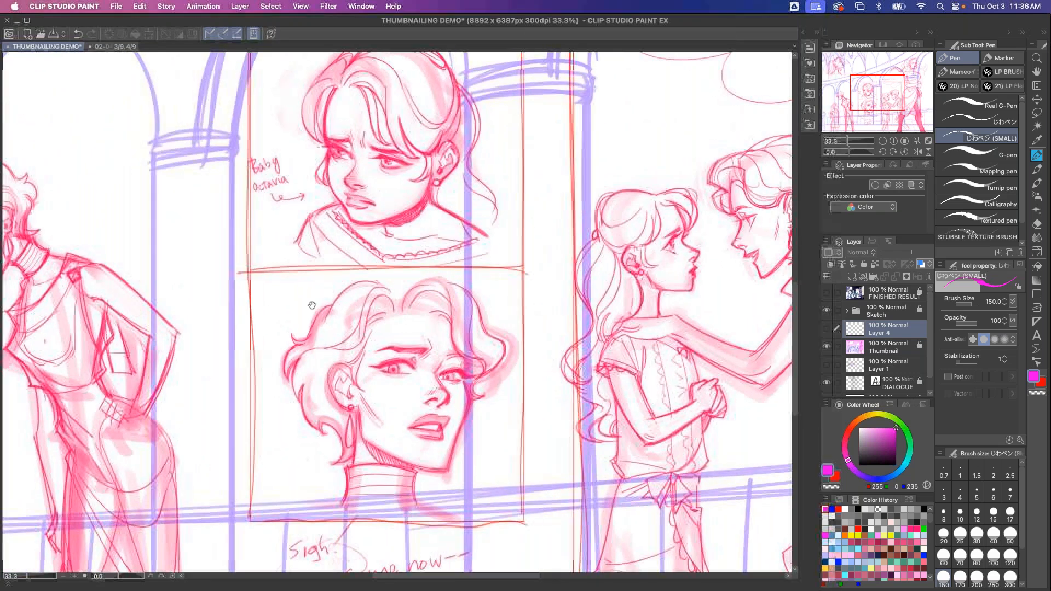
{"action": "mouse_move", "coordinate": [308, 352]}
{"action": "left_mouse_down"}
{"action": "mouse_move", "coordinate": [293, 439]}
{"action": "mouse_move", "coordinate": [309, 389]}
{"action": "left_mouse_up"}
{"action": "key", "text": "super+minus"}
{"action": "key", "text": "super+minus"}
{"action": "key", "text": "super+minus"}
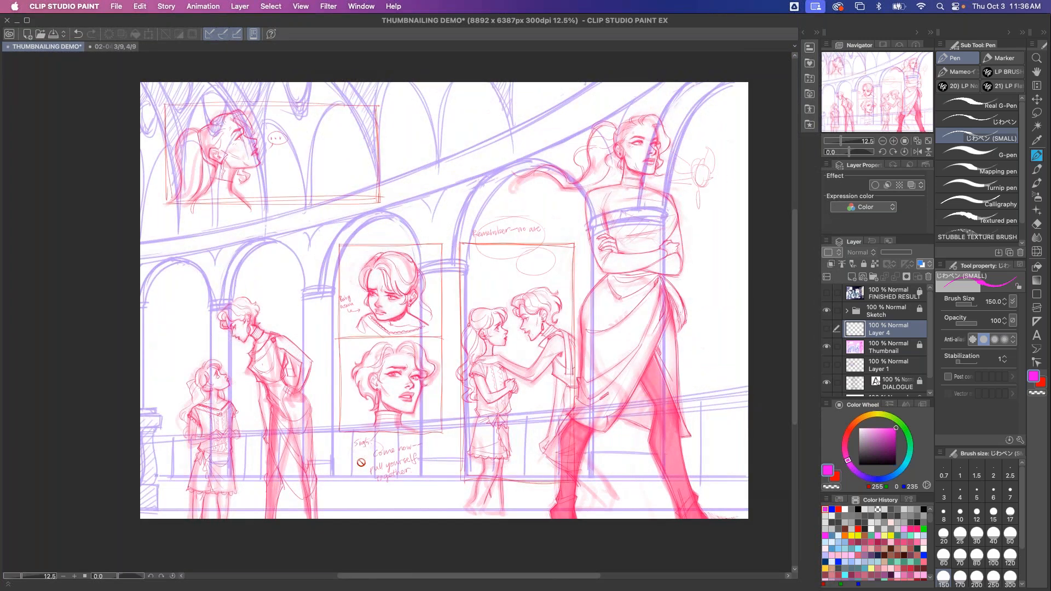
{"action": "left_click", "coordinate": [826, 293]}
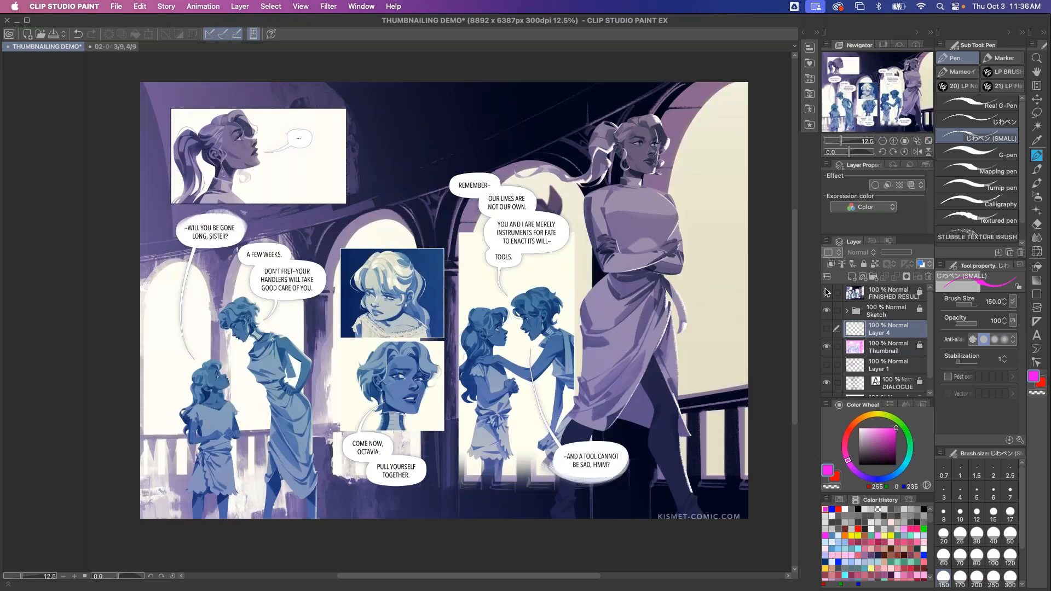
Add a new layer and draw a magenta arrow tracing the reading path over the finished page, then undo it
{"action": "left_click", "coordinate": [852, 276]}
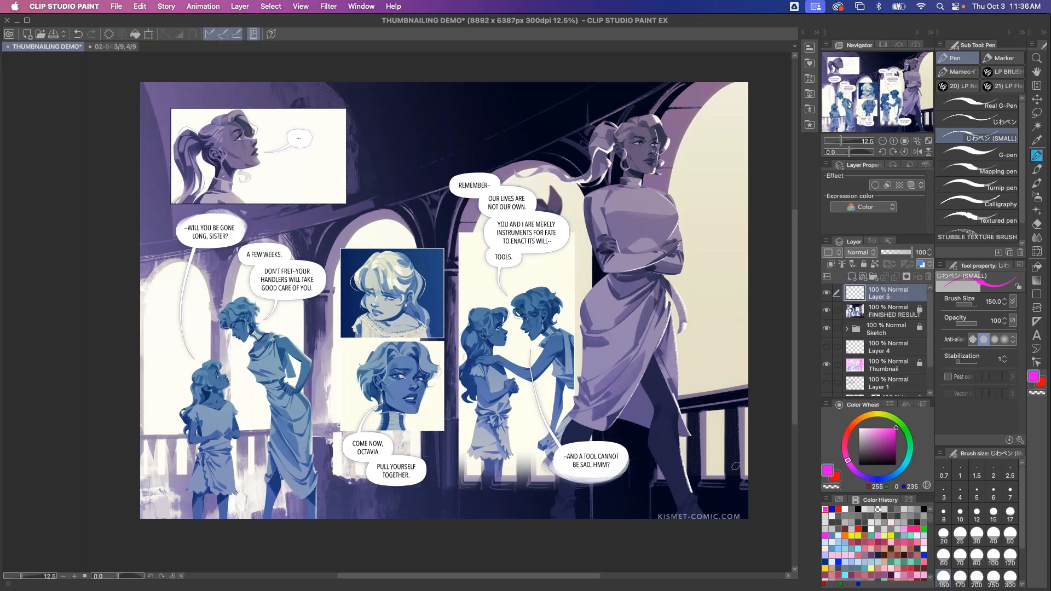
{"action": "mouse_move", "coordinate": [310, 127]}
{"action": "left_mouse_down"}
{"action": "mouse_move", "coordinate": [305, 151]}
{"action": "mouse_move", "coordinate": [226, 188]}
{"action": "mouse_move", "coordinate": [323, 344]}
{"action": "mouse_move", "coordinate": [345, 433]}
{"action": "mouse_move", "coordinate": [397, 490]}
{"action": "mouse_move", "coordinate": [435, 405]}
{"action": "mouse_move", "coordinate": [460, 277]}
{"action": "mouse_move", "coordinate": [531, 251]}
{"action": "mouse_move", "coordinate": [578, 431]}
{"action": "mouse_move", "coordinate": [720, 336]}
{"action": "mouse_move", "coordinate": [772, 325]}
{"action": "mouse_move", "coordinate": [747, 327]}
{"action": "left_mouse_up"}
{"action": "left_click_drag", "start_coordinate": [746, 329], "coordinate": [728, 345]}
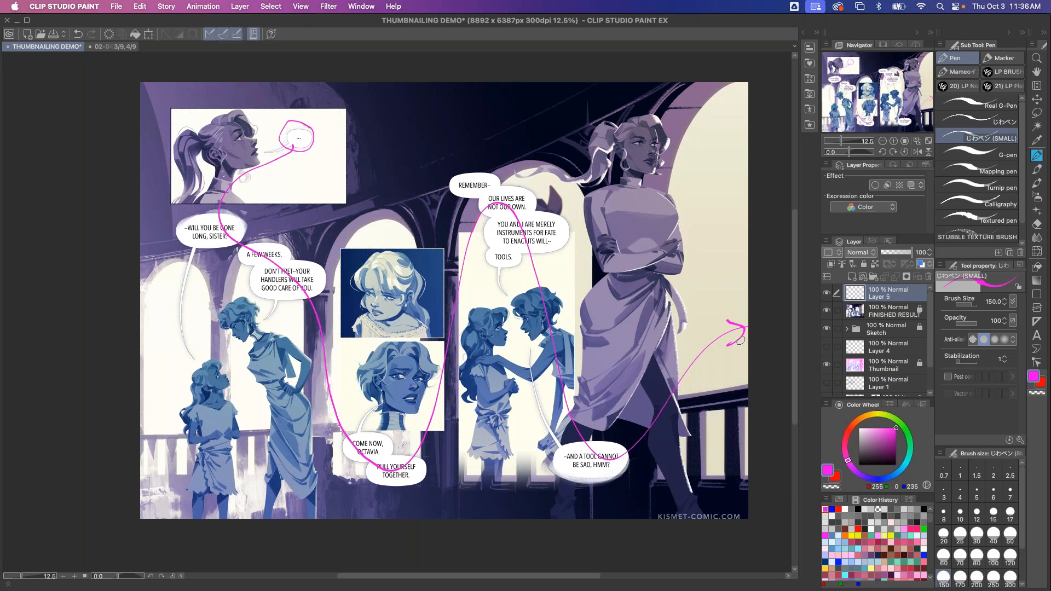
{"action": "key", "text": "super+z"}
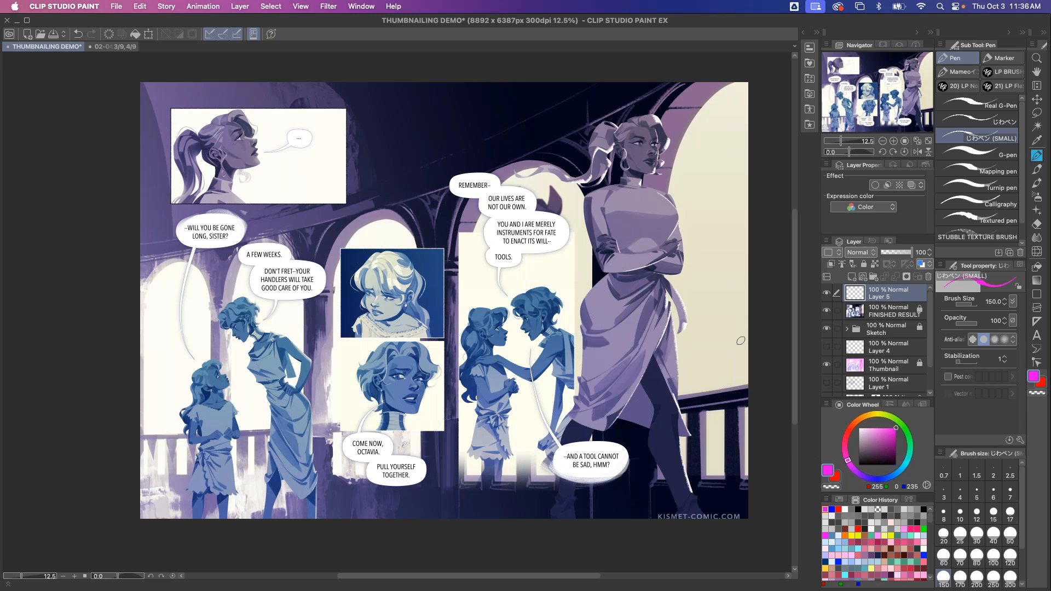
Outline the top-left panel and the tall right-hand figure in magenta on the overlay layer
{"action": "mouse_move", "coordinate": [205, 228]}
{"action": "left_mouse_down"}
{"action": "mouse_move", "coordinate": [267, 279]}
{"action": "mouse_move", "coordinate": [355, 446]}
{"action": "mouse_move", "coordinate": [390, 446]}
{"action": "mouse_move", "coordinate": [479, 227]}
{"action": "mouse_move", "coordinate": [572, 403]}
{"action": "mouse_move", "coordinate": [722, 385]}
{"action": "left_mouse_up"}
{"action": "key", "text": "super+z"}
{"action": "mouse_move", "coordinate": [171, 105]}
{"action": "left_mouse_down"}
{"action": "mouse_move", "coordinate": [200, 217]}
{"action": "mouse_move", "coordinate": [181, 110]}
{"action": "left_mouse_up"}
{"action": "mouse_move", "coordinate": [604, 103]}
{"action": "left_mouse_down"}
{"action": "mouse_move", "coordinate": [571, 142]}
{"action": "mouse_move", "coordinate": [699, 481]}
{"action": "mouse_move", "coordinate": [706, 279]}
{"action": "mouse_move", "coordinate": [658, 85]}
{"action": "left_mouse_up"}
{"action": "mouse_move", "coordinate": [268, 287]}
{"action": "left_mouse_down"}
{"action": "mouse_move", "coordinate": [187, 290]}
{"action": "mouse_move", "coordinate": [183, 518]}
{"action": "left_mouse_up"}
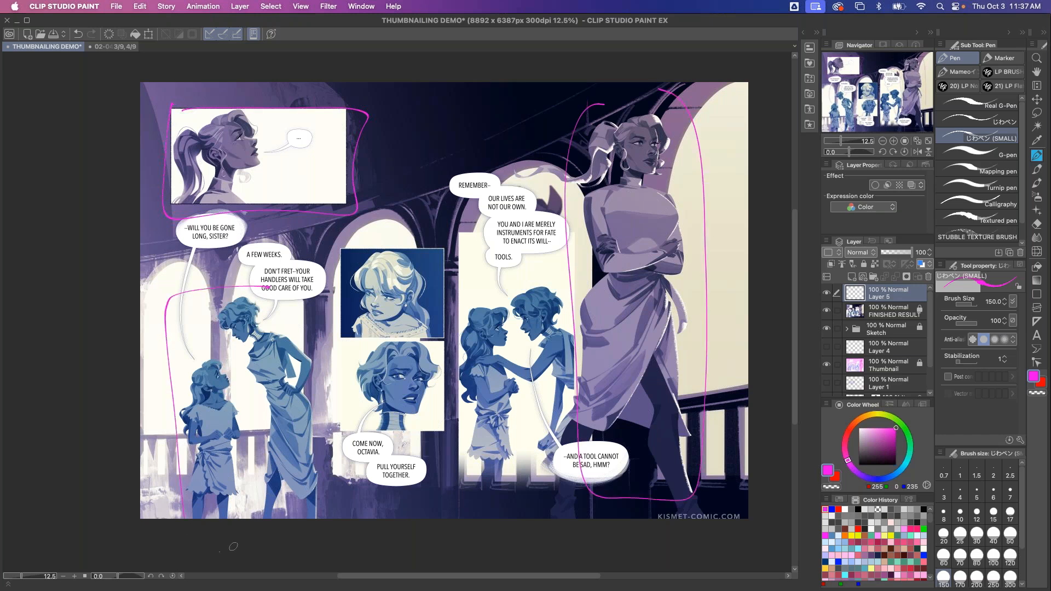
{"action": "key", "text": "super+z"}
Switch the pen colour to green and outline the lower-left and central panel groups
{"action": "left_click", "coordinate": [831, 510]}
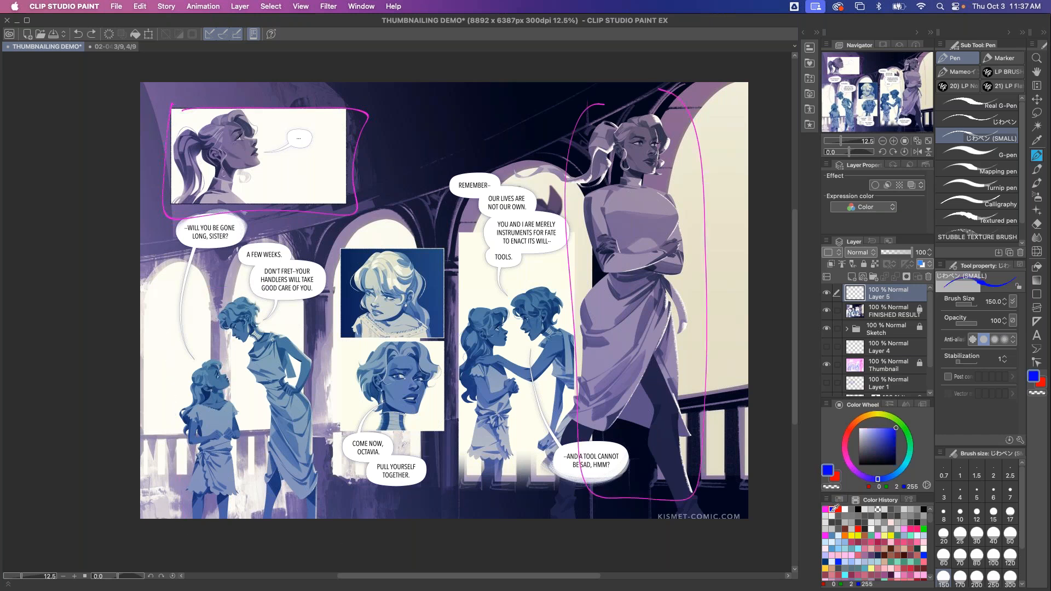
{"action": "left_click", "coordinate": [924, 529]}
{"action": "mouse_move", "coordinate": [311, 282]}
{"action": "left_mouse_down"}
{"action": "mouse_move", "coordinate": [231, 281]}
{"action": "mouse_move", "coordinate": [147, 323]}
{"action": "mouse_move", "coordinate": [159, 518]}
{"action": "left_mouse_up"}
{"action": "left_click_drag", "start_coordinate": [327, 518], "coordinate": [309, 262]}
{"action": "mouse_move", "coordinate": [456, 237]}
{"action": "left_mouse_down"}
{"action": "mouse_move", "coordinate": [327, 240]}
{"action": "mouse_move", "coordinate": [336, 468]}
{"action": "mouse_move", "coordinate": [484, 475]}
{"action": "mouse_move", "coordinate": [578, 450]}
{"action": "mouse_move", "coordinate": [573, 268]}
{"action": "mouse_move", "coordinate": [561, 245]}
{"action": "mouse_move", "coordinate": [398, 234]}
{"action": "left_mouse_up"}
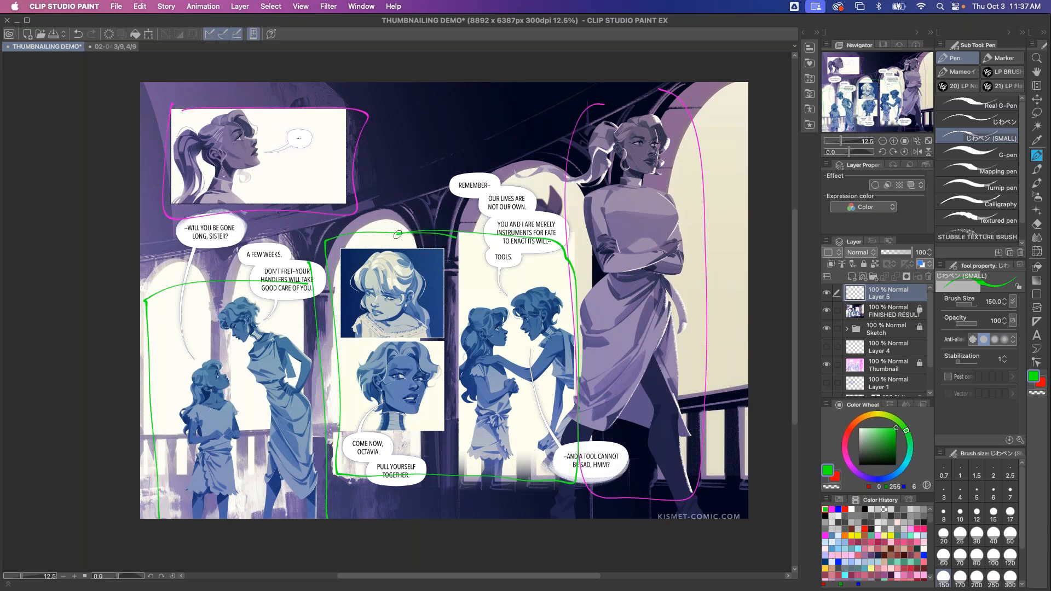
Save the document and clear all outlines from the overlay layer
{"action": "key", "text": "super+s"}
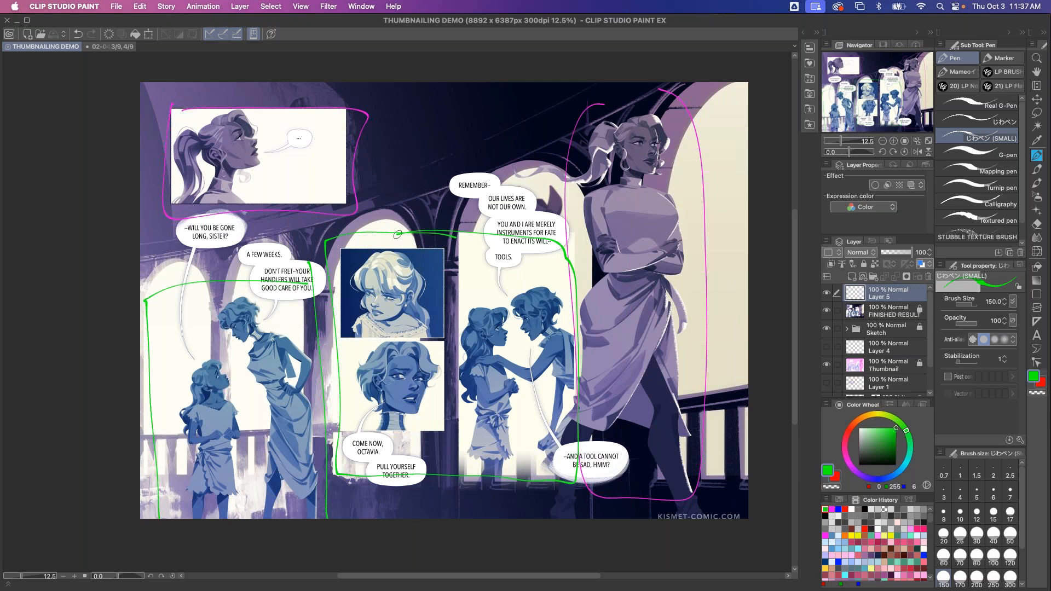
{"action": "key", "text": "Delete"}
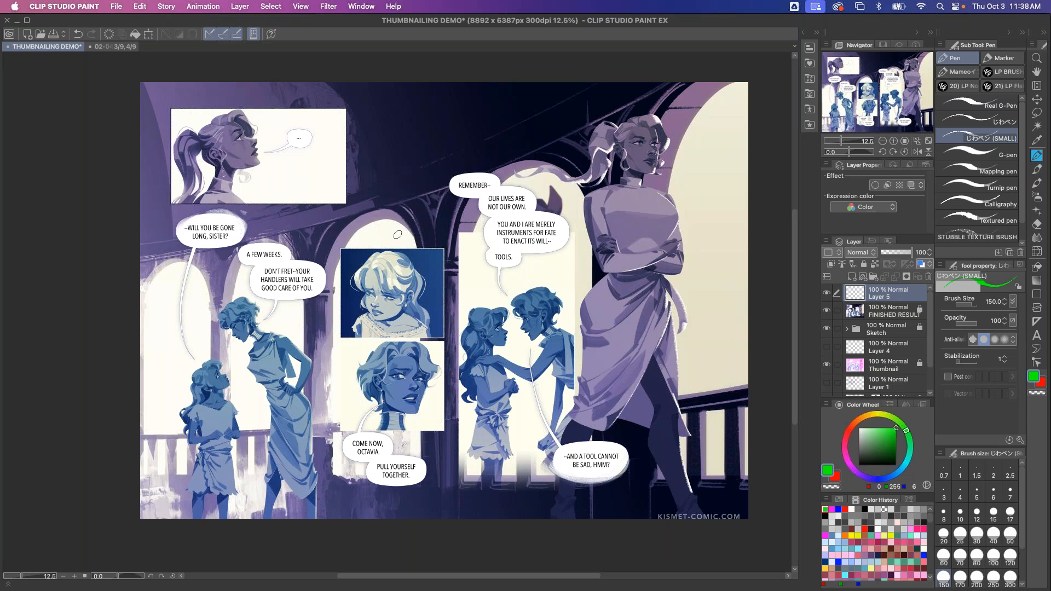
{"action": "scroll", "coordinate": [397, 234], "scroll_direction": "down", "scroll_amount": 1}
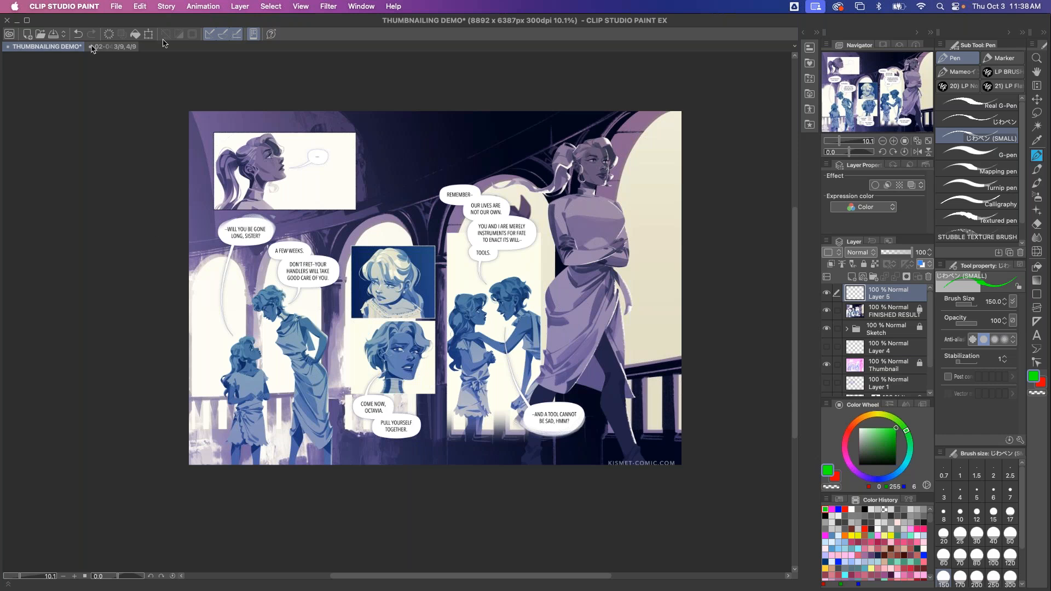
{"action": "key", "text": "super+plus"}
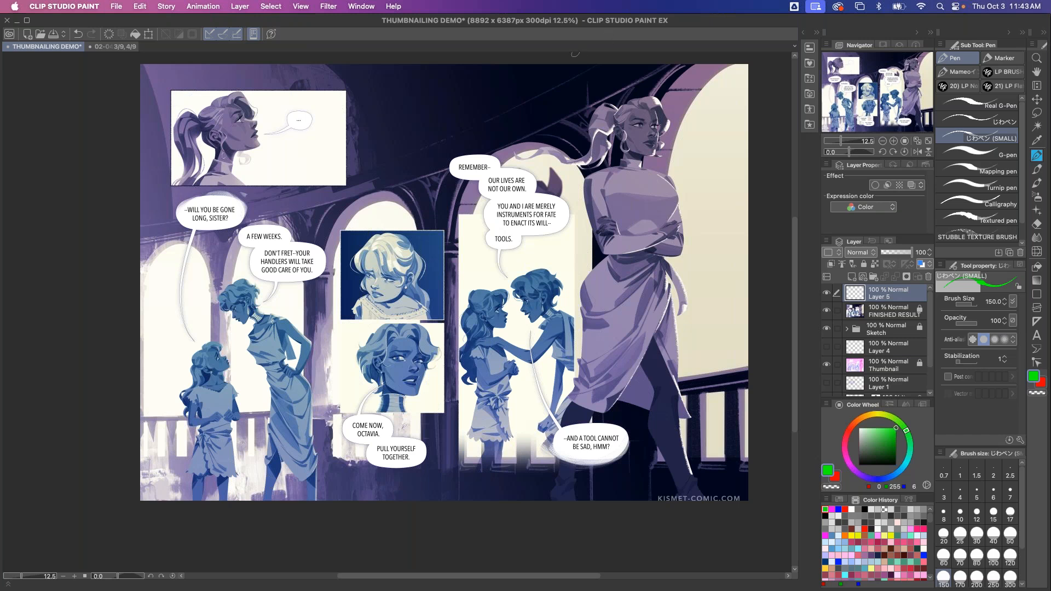
Hide the finished page and sketch layers to reveal the script, and add a new layer above
{"action": "left_click", "coordinate": [827, 364]}
{"action": "left_click", "coordinate": [826, 328]}
{"action": "left_click", "coordinate": [826, 311]}
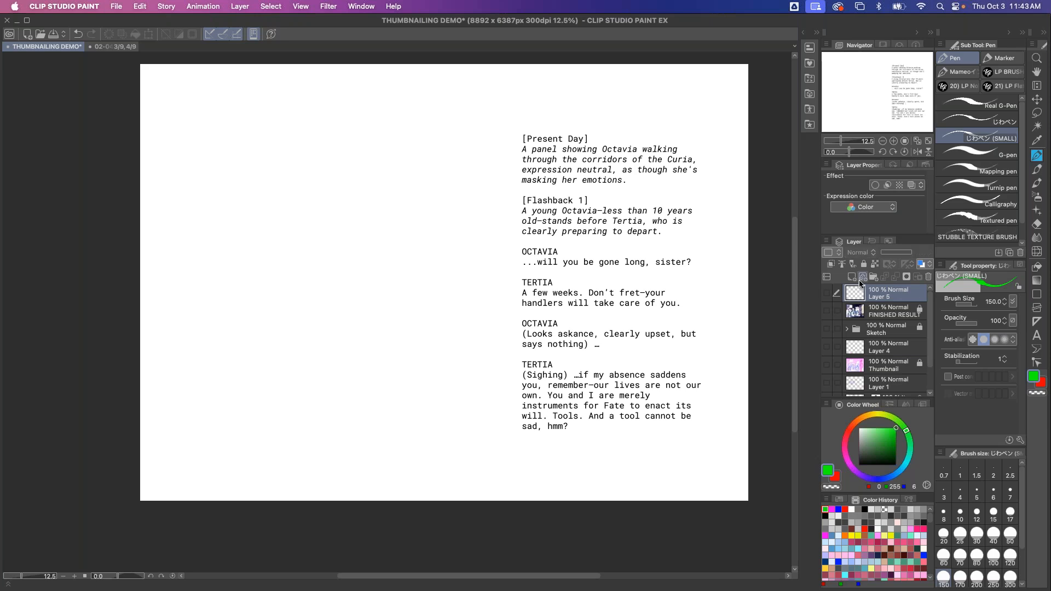
{"action": "left_click", "coordinate": [851, 277]}
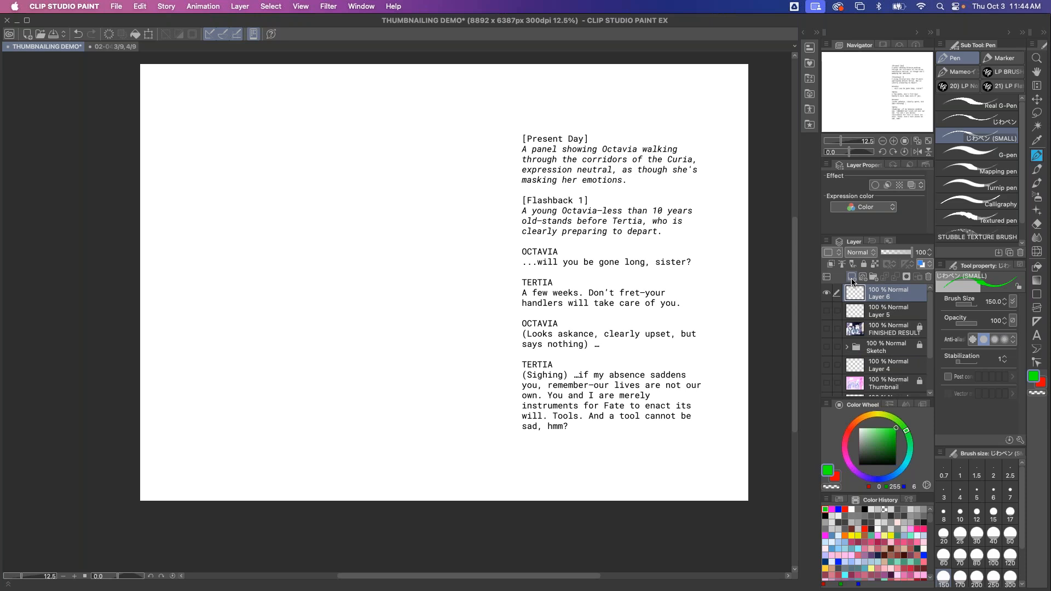
Draw a tall rectangular panel frame on the left half of the page with the Rectangle frame tool
{"action": "left_click_drag", "start_coordinate": [862, 449], "coordinate": [832, 509]}
{"action": "left_click", "coordinate": [1034, 298]}
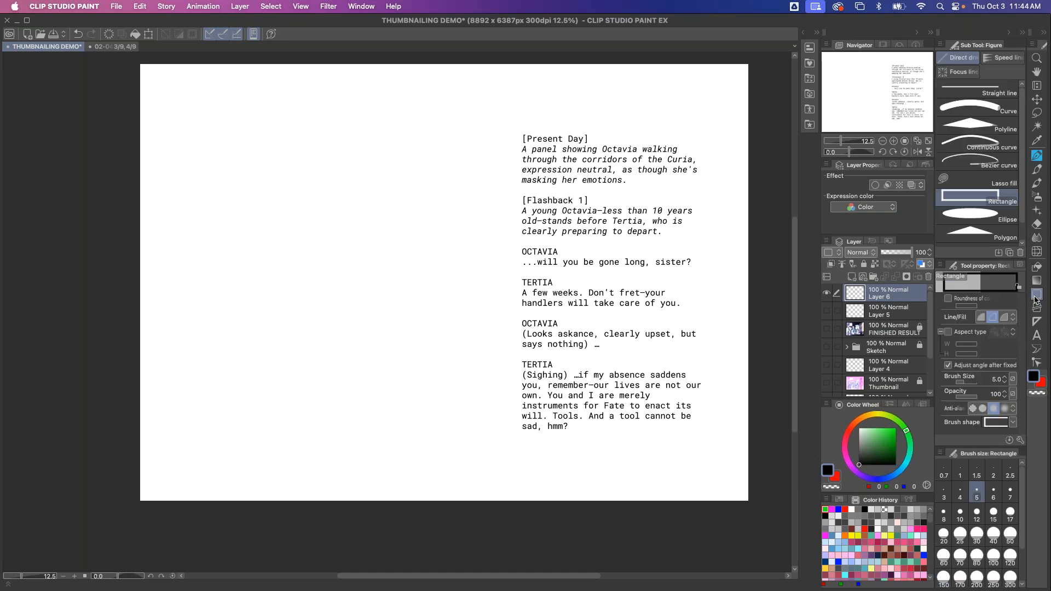
{"action": "left_click", "coordinate": [1036, 308]}
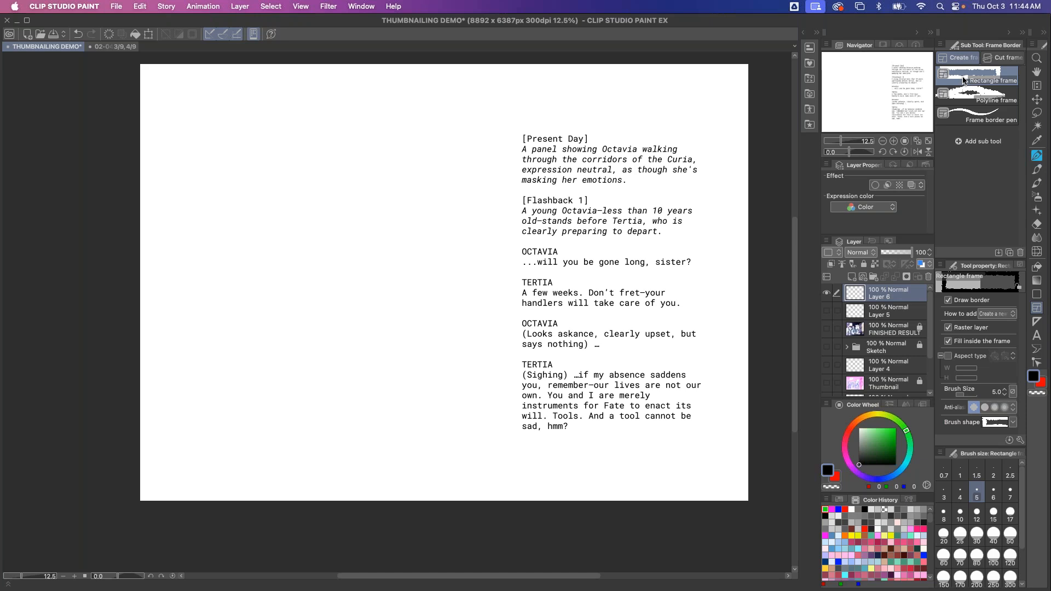
{"action": "left_click_drag", "start_coordinate": [421, 105], "coordinate": [235, 363]}
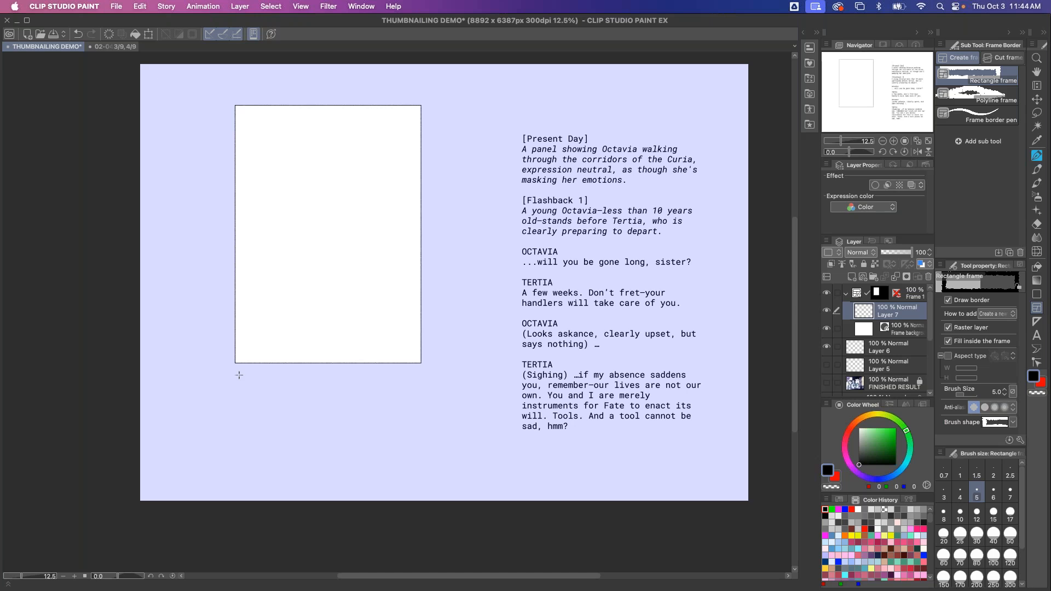
Open the frame folder's drawing layer and scribble green Brush Pen strokes inside the panel
{"action": "left_click", "coordinate": [843, 295]}
{"action": "left_click", "coordinate": [827, 293]}
{"action": "left_click", "coordinate": [828, 294]}
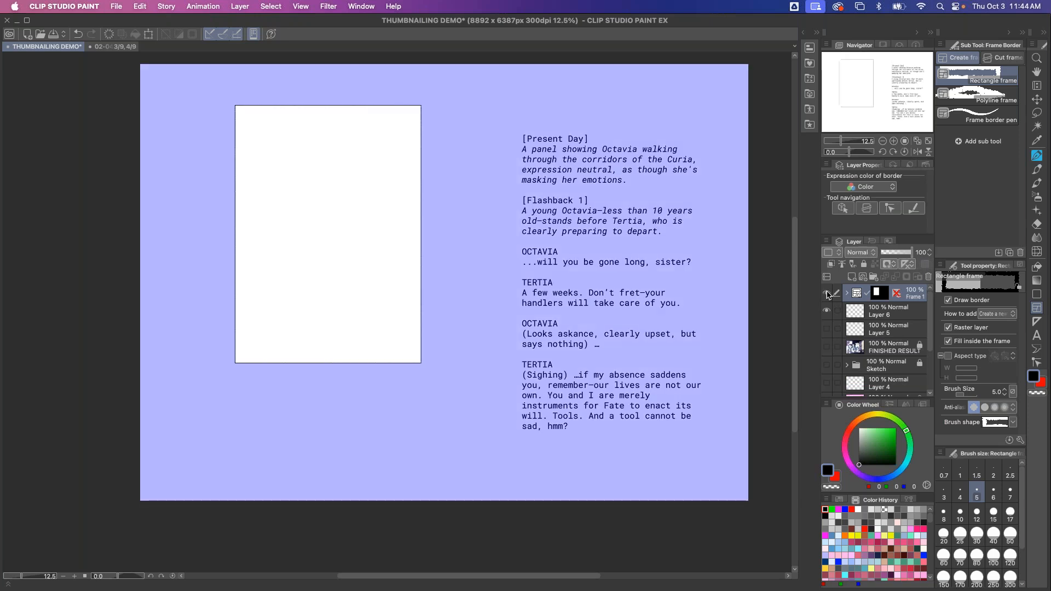
{"action": "left_click", "coordinate": [845, 294]}
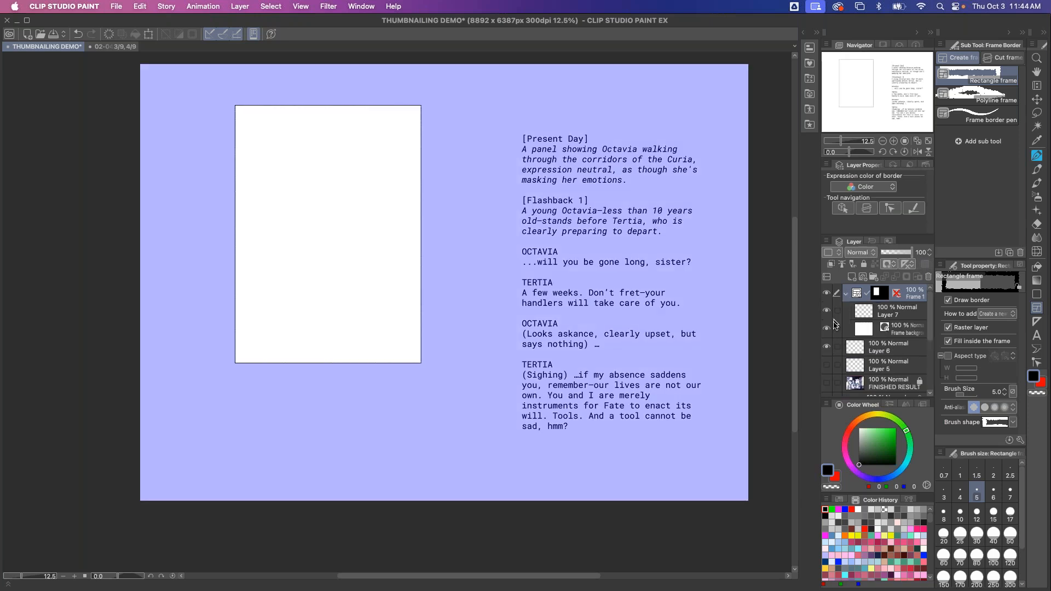
{"action": "left_click", "coordinate": [889, 308]}
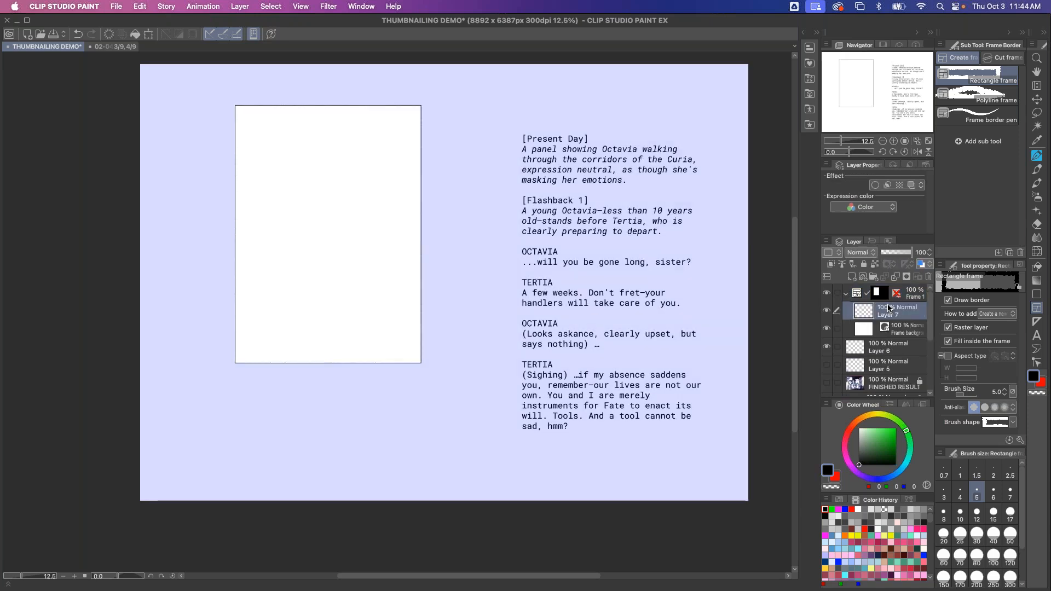
{"action": "left_click", "coordinate": [1035, 159]}
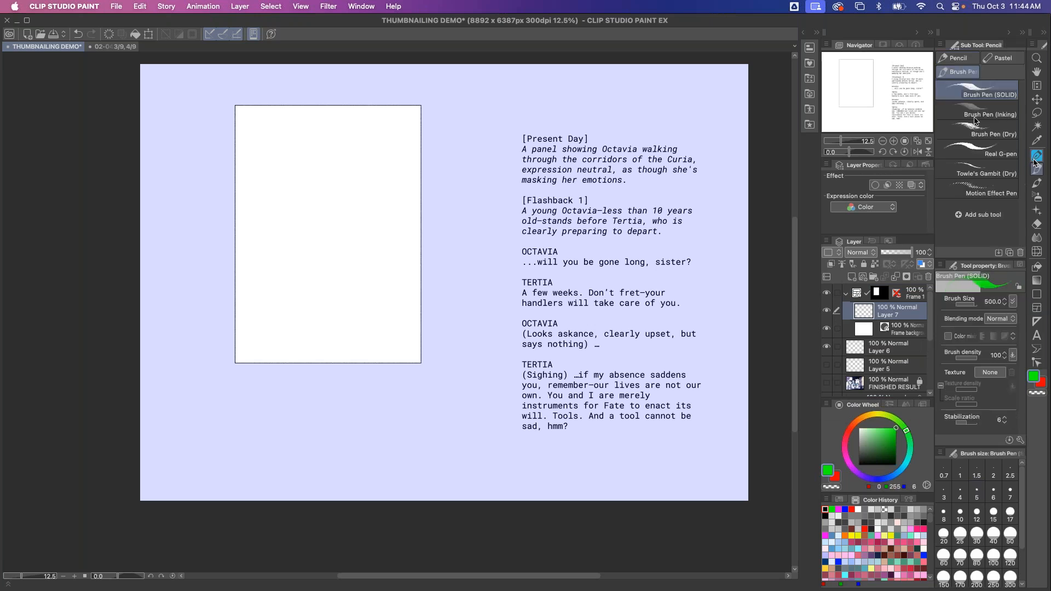
{"action": "mouse_move", "coordinate": [322, 78]}
{"action": "left_mouse_down"}
{"action": "mouse_move", "coordinate": [467, 235]}
{"action": "mouse_move", "coordinate": [213, 112]}
{"action": "left_mouse_up"}
{"action": "left_click_drag", "start_coordinate": [432, 256], "coordinate": [213, 144]}
{"action": "mouse_move", "coordinate": [435, 306]}
{"action": "left_mouse_down"}
{"action": "mouse_move", "coordinate": [310, 239]}
{"action": "mouse_move", "coordinate": [213, 212]}
{"action": "left_mouse_up"}
{"action": "left_click_drag", "start_coordinate": [213, 244], "coordinate": [433, 377]}
{"action": "left_click_drag", "start_coordinate": [378, 383], "coordinate": [253, 314]}
{"action": "left_click_drag", "start_coordinate": [187, 328], "coordinate": [273, 378]}
{"action": "mouse_move", "coordinate": [408, 435]}
{"action": "left_mouse_down"}
{"action": "mouse_move", "coordinate": [322, 258]}
{"action": "mouse_move", "coordinate": [378, 213]}
{"action": "mouse_move", "coordinate": [419, 226]}
{"action": "mouse_move", "coordinate": [300, 167]}
{"action": "mouse_move", "coordinate": [447, 292]}
{"action": "left_mouse_up"}
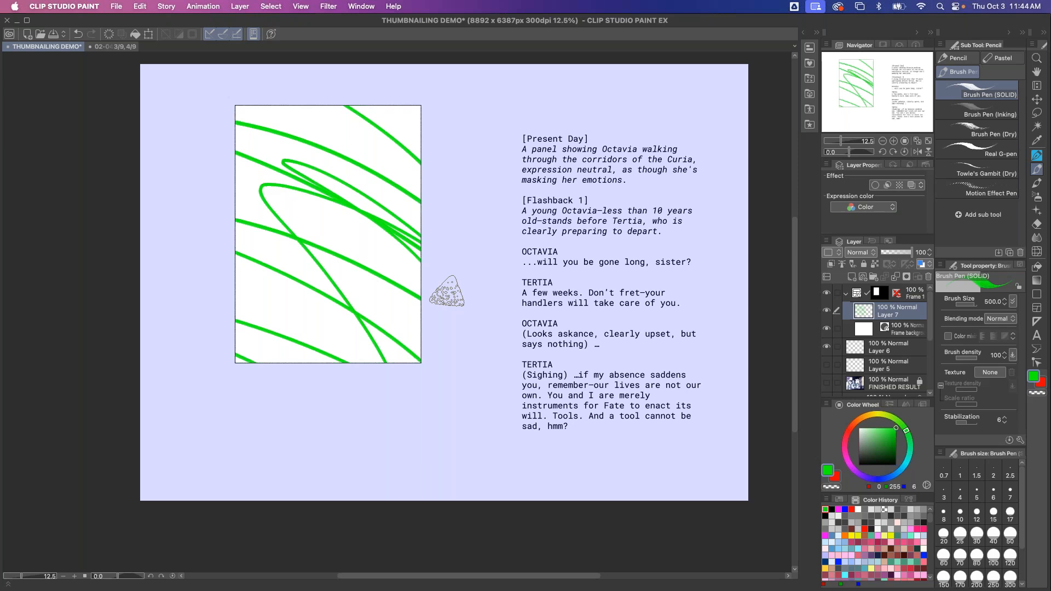
Divide the panel frame horizontally with the Divide frame folder tool, then undo the division
{"action": "left_click", "coordinate": [921, 296]}
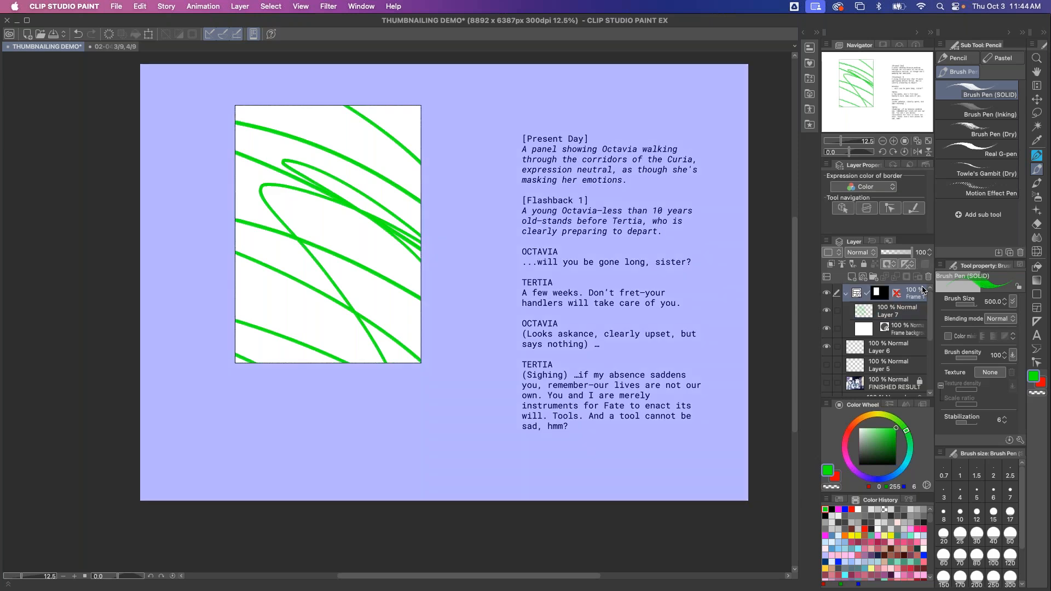
{"action": "left_click", "coordinate": [1036, 308]}
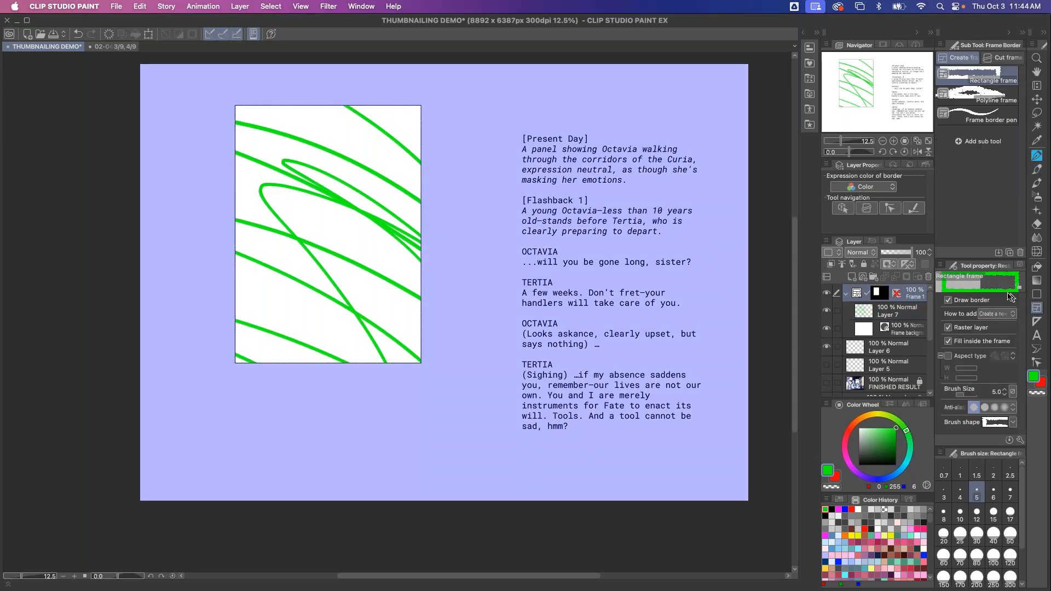
{"action": "left_click", "coordinate": [999, 57]}
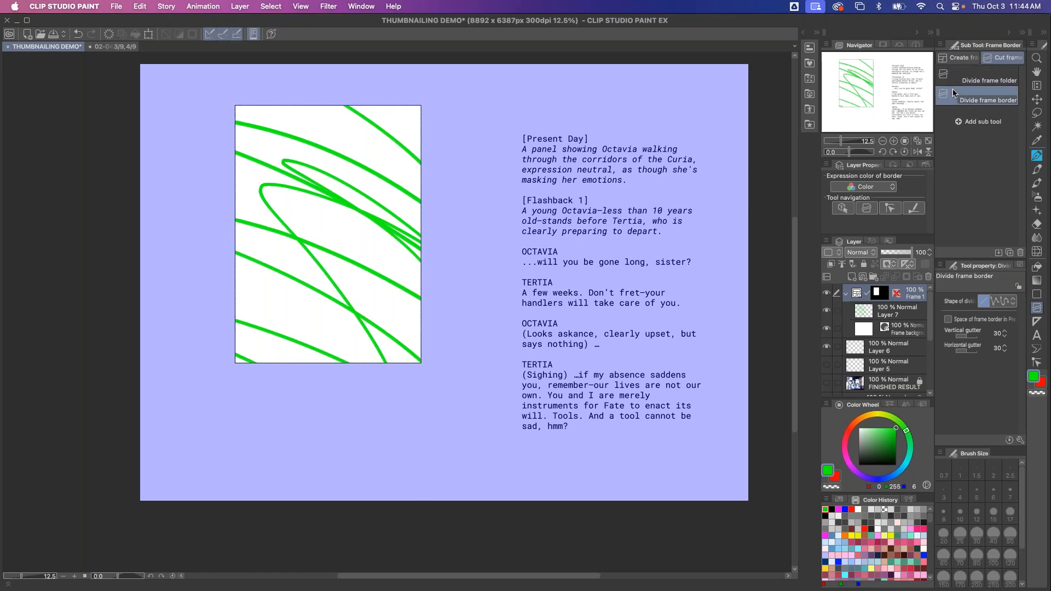
{"action": "left_click", "coordinate": [964, 77]}
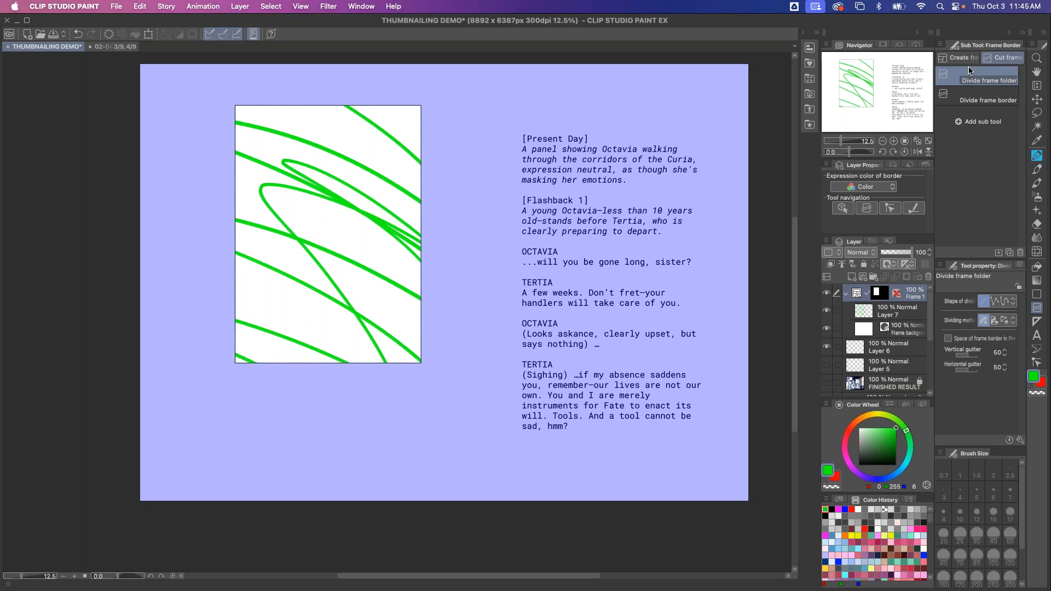
{"action": "left_click_drag", "start_coordinate": [429, 230], "coordinate": [229, 239]}
{"action": "left_click", "coordinate": [827, 294]}
{"action": "left_click", "coordinate": [827, 293]}
{"action": "left_click", "coordinate": [827, 347]}
{"action": "left_click", "coordinate": [826, 347]}
{"action": "key", "text": "super+z"}
Divide the panel with the Divide frame border tool, then undo back to the empty script page
{"action": "left_click", "coordinate": [980, 99]}
{"action": "left_click_drag", "start_coordinate": [440, 234], "coordinate": [167, 238]}
{"action": "left_click", "coordinate": [827, 310]}
{"action": "left_click", "coordinate": [826, 311]}
{"action": "left_click", "coordinate": [826, 311]}
{"action": "left_click", "coordinate": [827, 310]}
{"action": "left_click", "coordinate": [826, 293]}
{"action": "left_click", "coordinate": [827, 293]}
{"action": "key", "text": "super+z"}
{"action": "key", "text": "super+z"}
{"action": "key", "text": "super+z"}
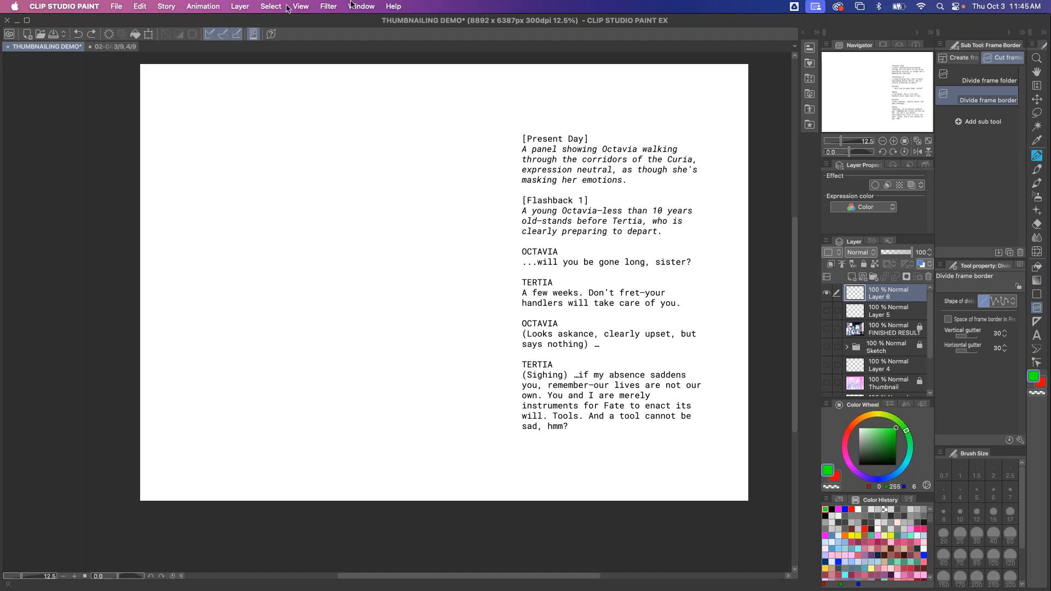
Add a Gradient map correction layer with default settings and hide it
{"action": "left_click", "coordinate": [247, 7]}
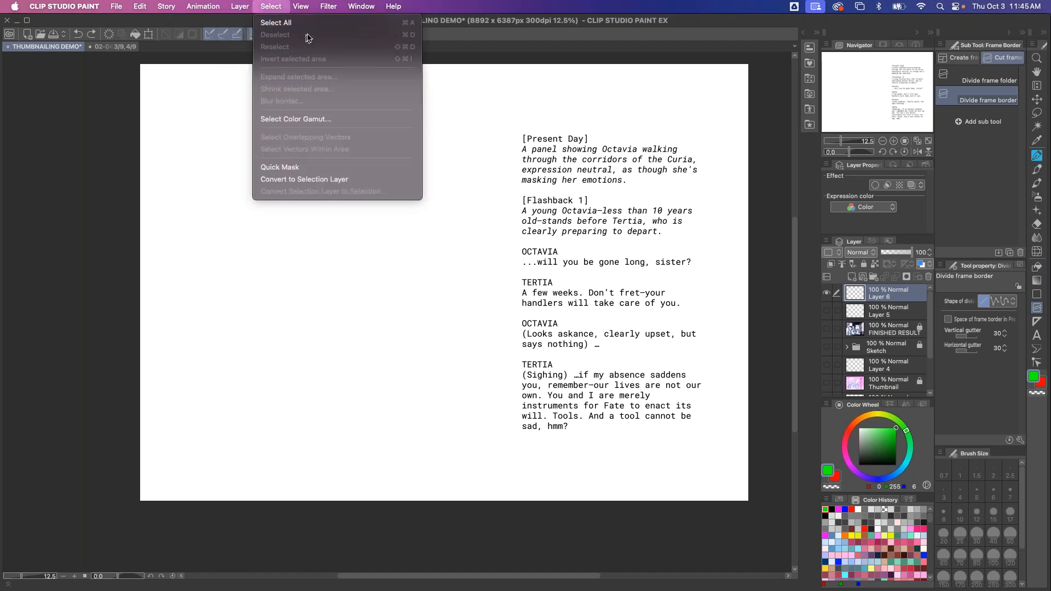
{"action": "mouse_move", "coordinate": [361, 47]}
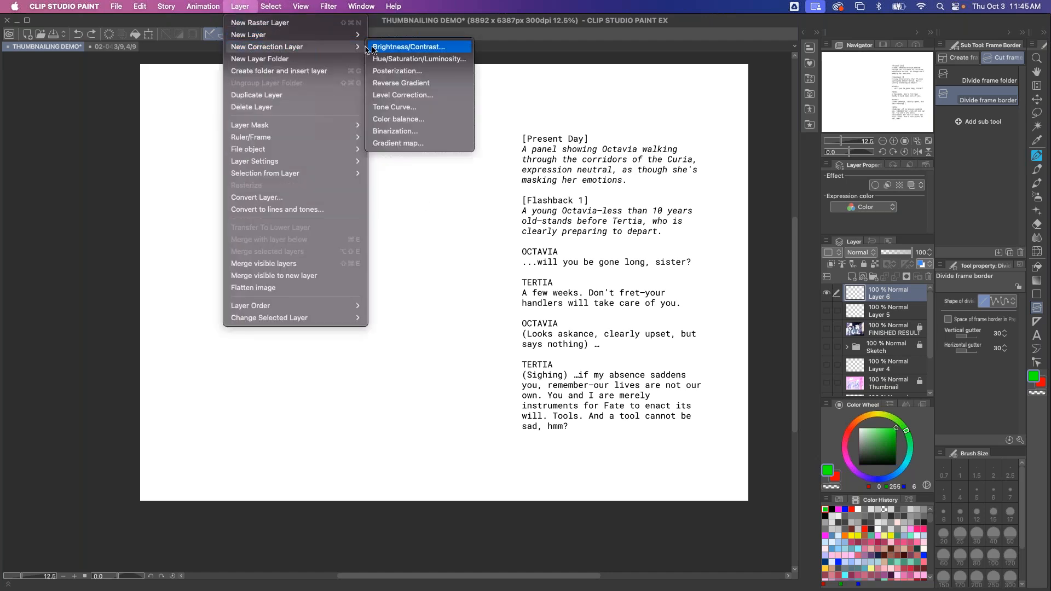
{"action": "left_click", "coordinate": [406, 142]}
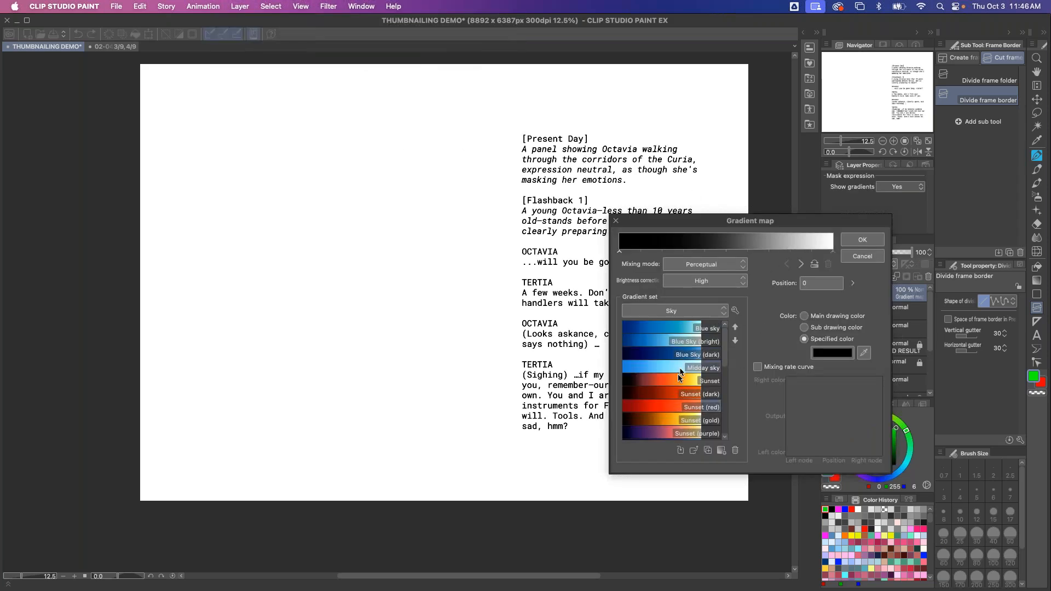
{"action": "left_click", "coordinate": [858, 239]}
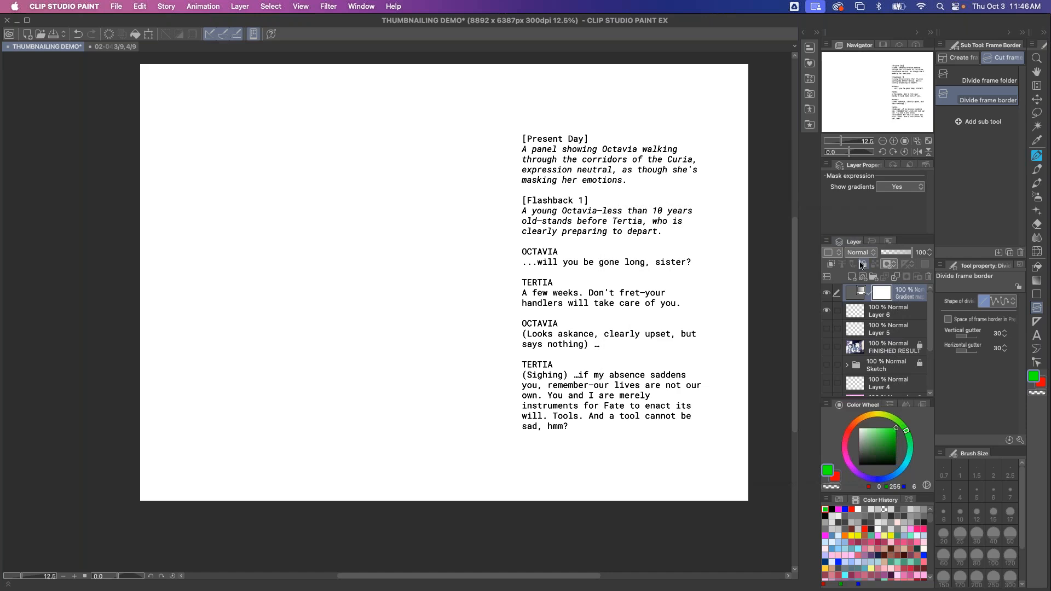
{"action": "left_click", "coordinate": [826, 294]}
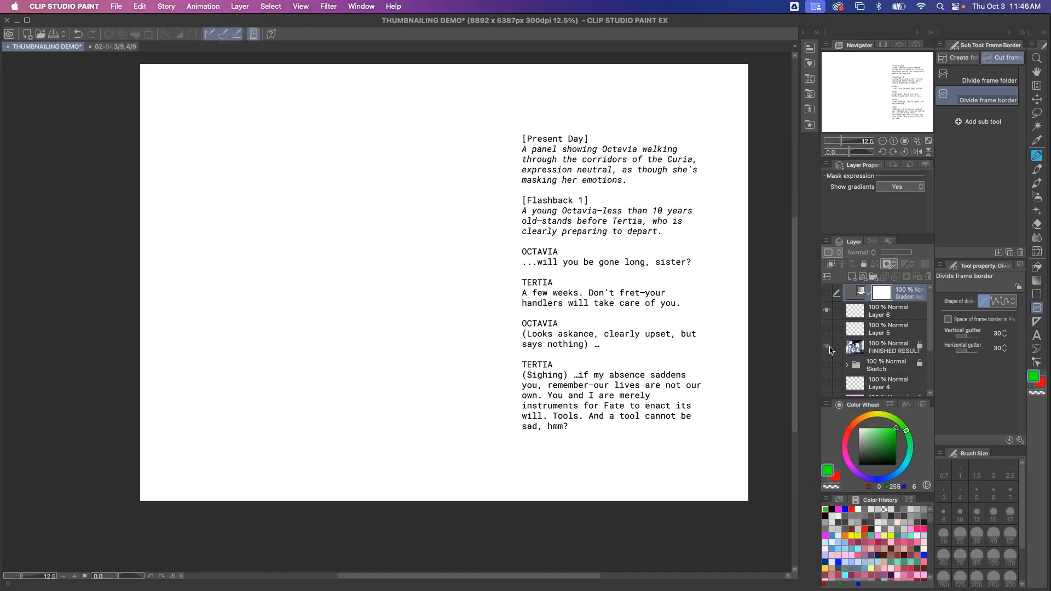
Show the finished-result layer and duplicate the gradient map layer
{"action": "left_click", "coordinate": [826, 346]}
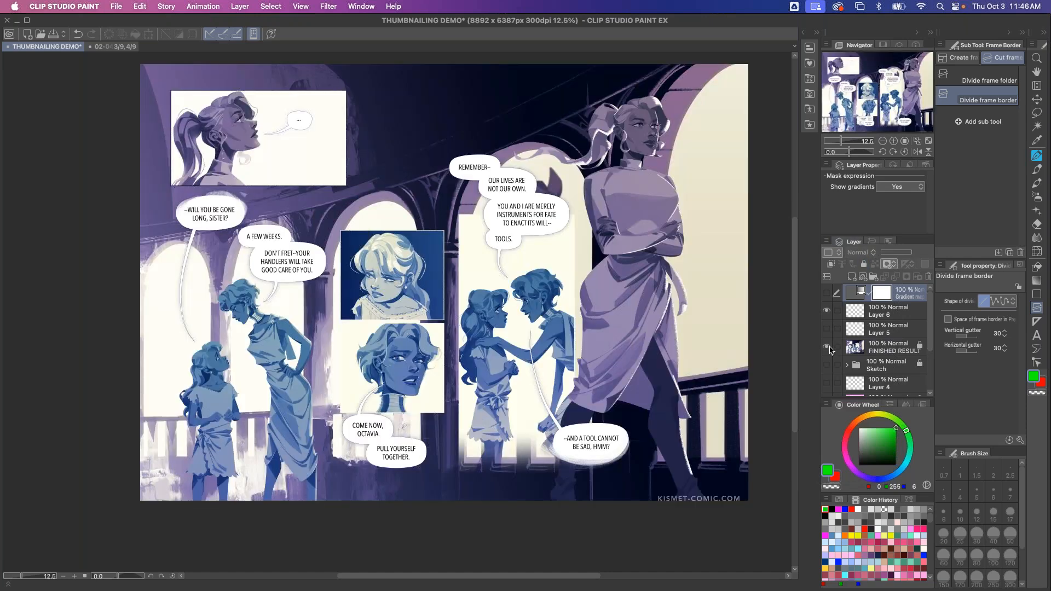
{"action": "key", "text": "super+c"}
{"action": "key", "text": "super+v"}
Fully desaturate the finished-result layer with Hue/Saturation/Luminosity
{"action": "left_click", "coordinate": [140, 7]}
{"action": "mouse_move", "coordinate": [257, 269]}
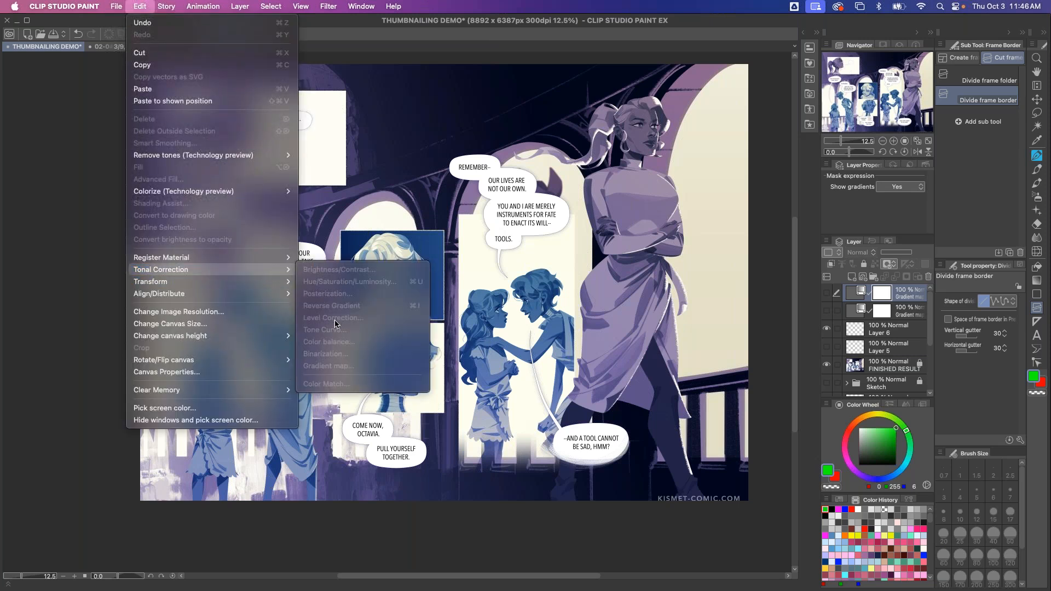
{"action": "left_click", "coordinate": [899, 371]}
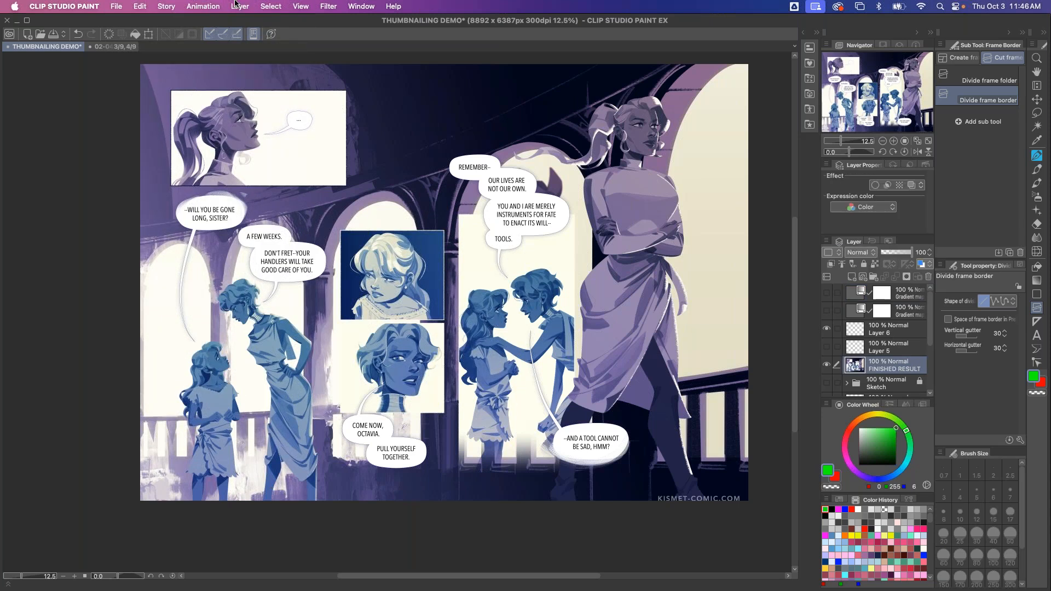
{"action": "left_click", "coordinate": [139, 7]}
{"action": "mouse_move", "coordinate": [221, 268]}
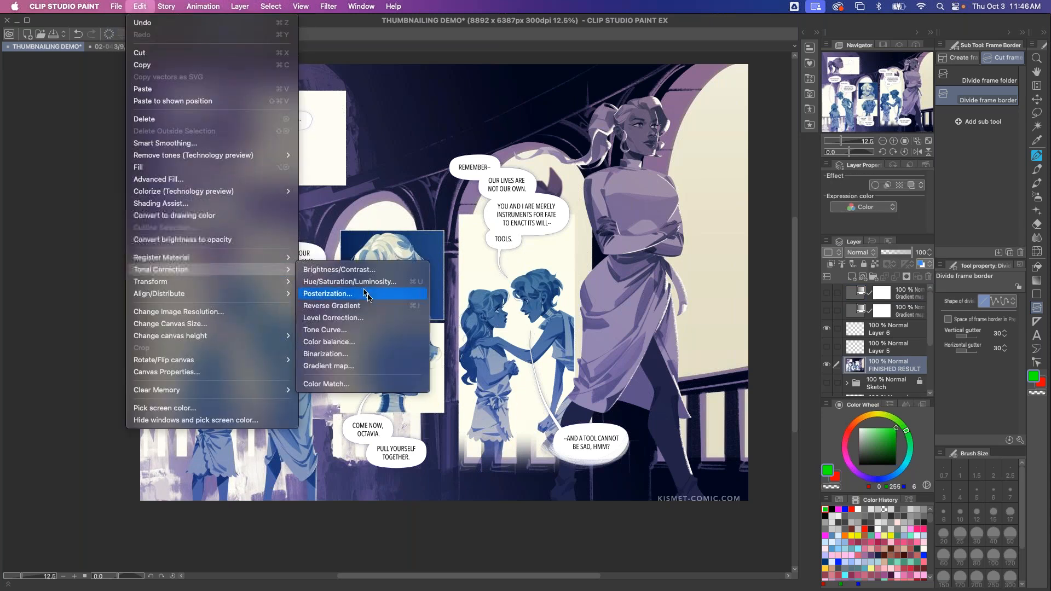
{"action": "left_click", "coordinate": [345, 282]}
{"action": "left_click_drag", "start_coordinate": [399, 392], "coordinate": [181, 392]}
{"action": "left_click", "coordinate": [571, 347]}
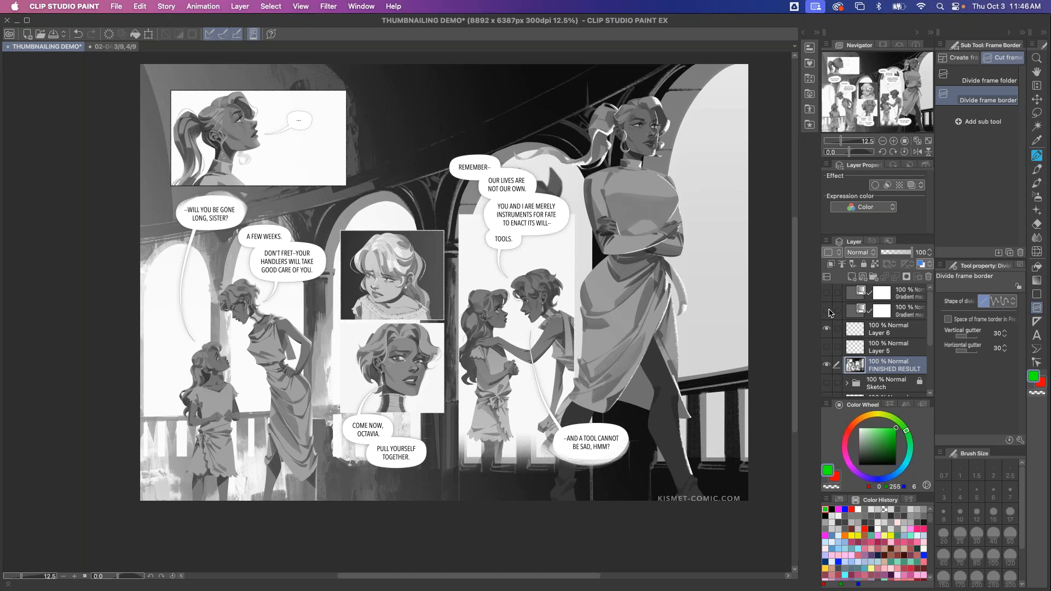
Show the gradient map layers and open one to switch its gradient to the Sunset (purple) preset
{"action": "left_click", "coordinate": [827, 311]}
{"action": "left_click", "coordinate": [829, 312]}
{"action": "left_click", "coordinate": [827, 294]}
{"action": "double_click", "coordinate": [860, 293]}
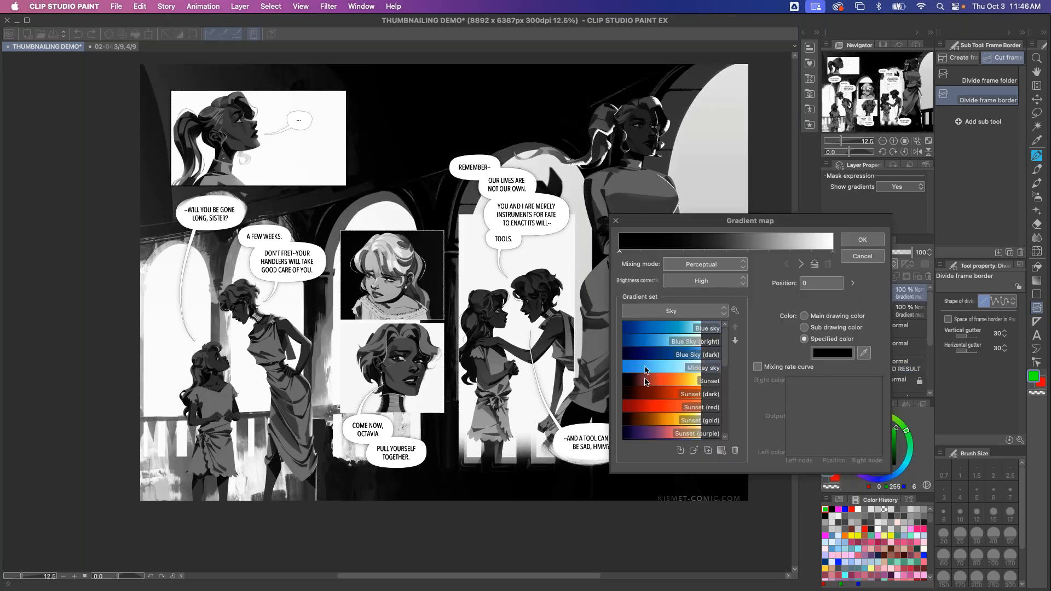
{"action": "left_click", "coordinate": [672, 433]}
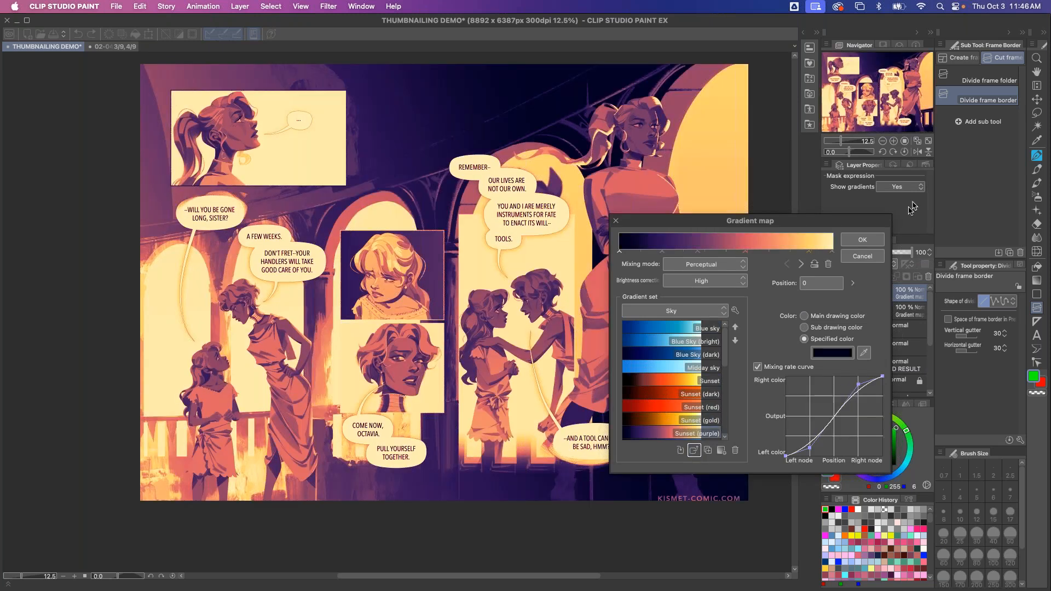
Move a middle gradient node to position 63 and confirm the gradient map
{"action": "left_click", "coordinate": [747, 251]}
{"action": "left_click_drag", "start_coordinate": [748, 253], "coordinate": [777, 253]}
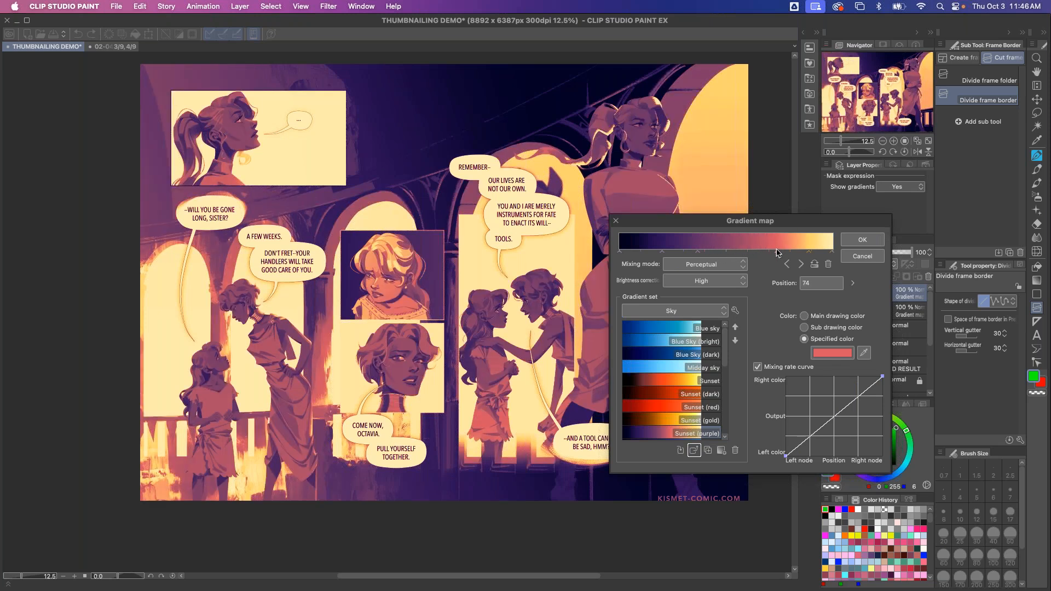
{"action": "left_click_drag", "start_coordinate": [778, 252], "coordinate": [753, 251]}
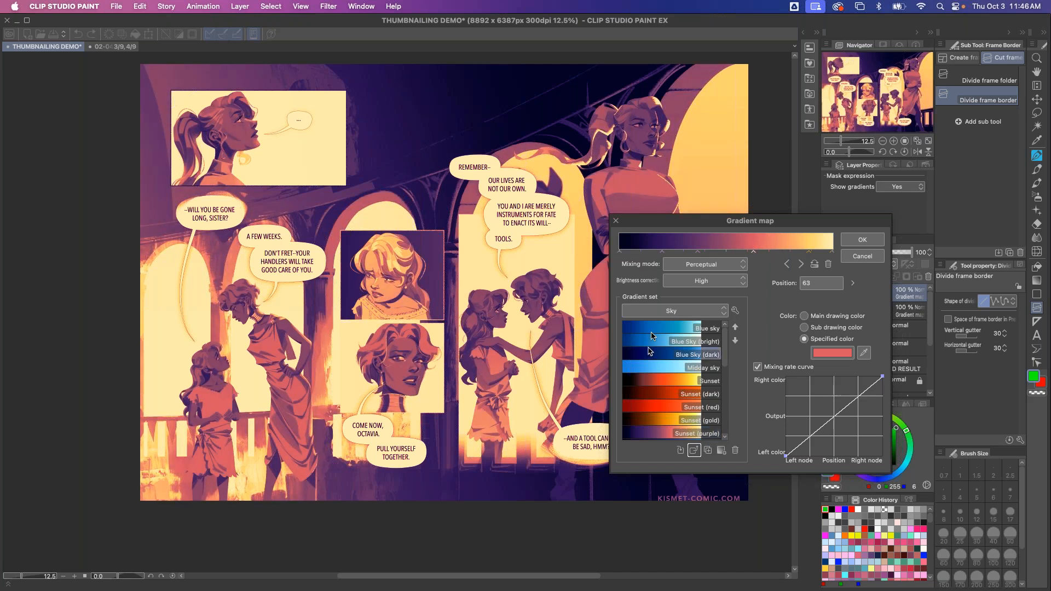
{"action": "left_click", "coordinate": [694, 450]}
{"action": "left_click", "coordinate": [857, 240]}
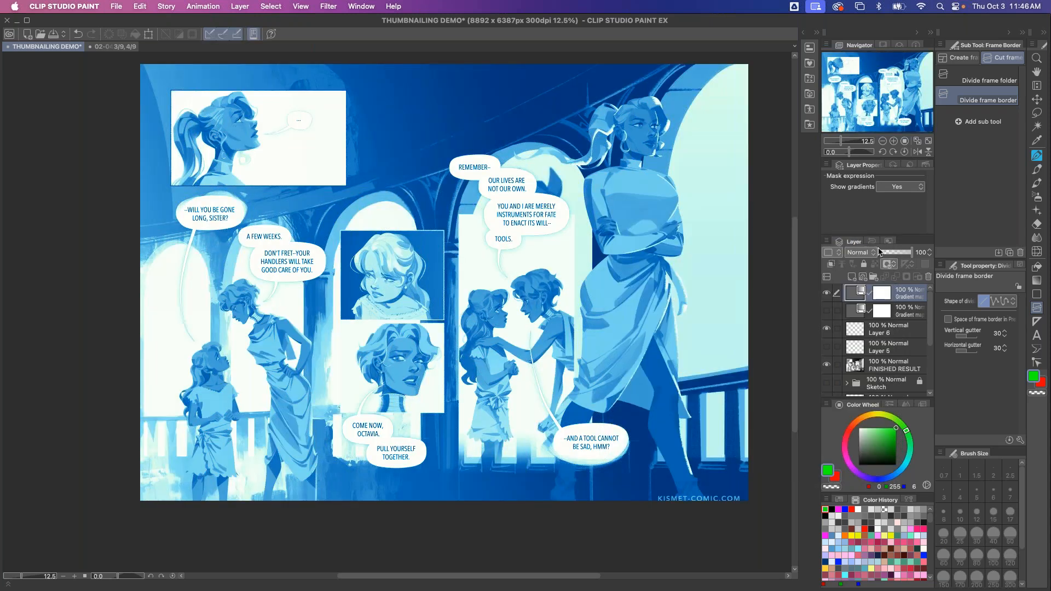
Paint on the top gradient map's mask with a 1500-size brush to remove the tint from the standing woman
{"action": "left_click", "coordinate": [881, 298]}
{"action": "key", "text": "p"}
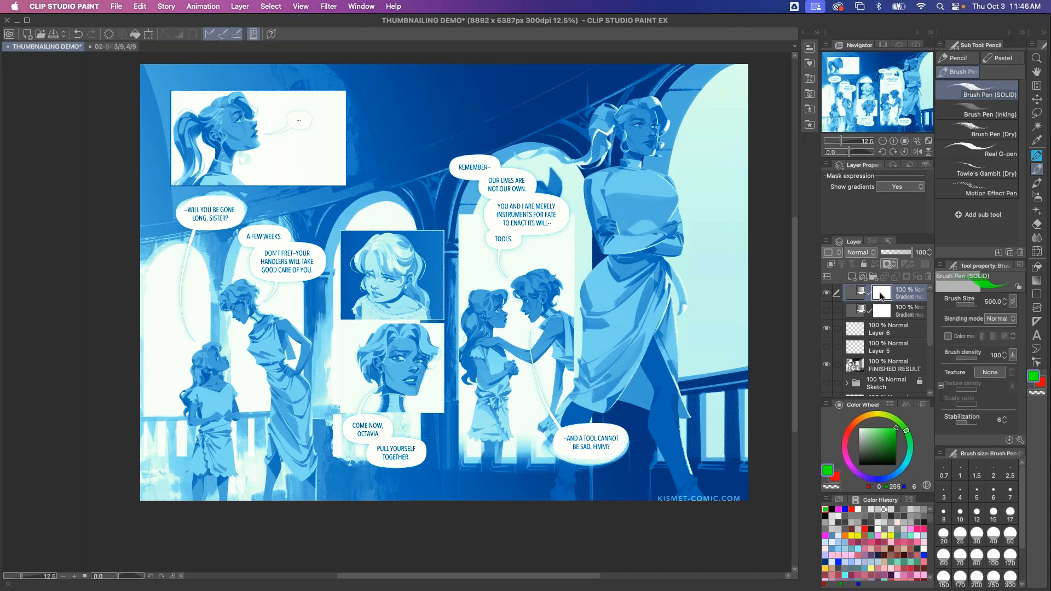
{"action": "key", "text": "c"}
{"action": "mouse_move", "coordinate": [638, 164]}
{"action": "left_mouse_down"}
{"action": "mouse_move", "coordinate": [628, 231]}
{"action": "mouse_move", "coordinate": [619, 175]}
{"action": "mouse_move", "coordinate": [608, 209]}
{"action": "mouse_move", "coordinate": [605, 173]}
{"action": "mouse_move", "coordinate": [605, 197]}
{"action": "mouse_move", "coordinate": [591, 193]}
{"action": "mouse_move", "coordinate": [593, 217]}
{"action": "left_mouse_up"}
{"action": "key", "text": "]"}
{"action": "key", "text": "]"}
{"action": "key", "text": "]"}
{"action": "key", "text": "]"}
{"action": "key", "text": "]"}
{"action": "key", "text": "]"}
{"action": "mouse_move", "coordinate": [654, 178]}
{"action": "left_mouse_down"}
{"action": "mouse_move", "coordinate": [696, 249]}
{"action": "mouse_move", "coordinate": [673, 175]}
{"action": "mouse_move", "coordinate": [674, 210]}
{"action": "mouse_move", "coordinate": [651, 186]}
{"action": "mouse_move", "coordinate": [646, 205]}
{"action": "mouse_move", "coordinate": [632, 202]}
{"action": "mouse_move", "coordinate": [635, 254]}
{"action": "mouse_move", "coordinate": [619, 210]}
{"action": "mouse_move", "coordinate": [607, 211]}
{"action": "mouse_move", "coordinate": [614, 303]}
{"action": "mouse_move", "coordinate": [609, 283]}
{"action": "mouse_move", "coordinate": [603, 385]}
{"action": "mouse_move", "coordinate": [601, 309]}
{"action": "mouse_move", "coordinate": [626, 262]}
{"action": "mouse_move", "coordinate": [643, 342]}
{"action": "mouse_move", "coordinate": [626, 404]}
{"action": "mouse_move", "coordinate": [657, 259]}
{"action": "mouse_move", "coordinate": [629, 303]}
{"action": "mouse_move", "coordinate": [643, 240]}
{"action": "left_mouse_up"}
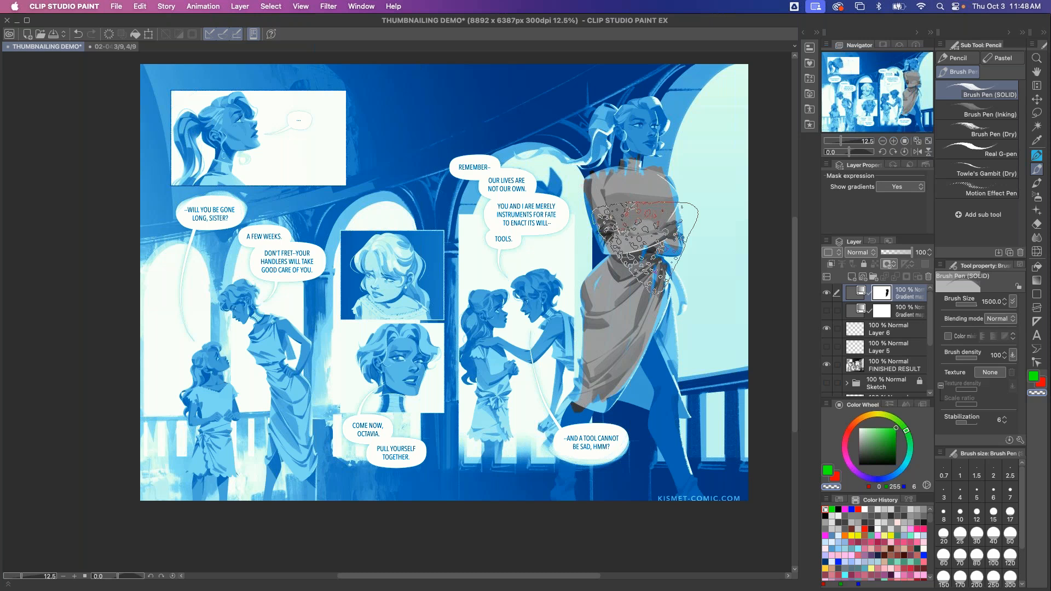
Hide the gradient map layer and draw a rounded speech balloon over the standing woman's waist
{"action": "left_click", "coordinate": [827, 293]}
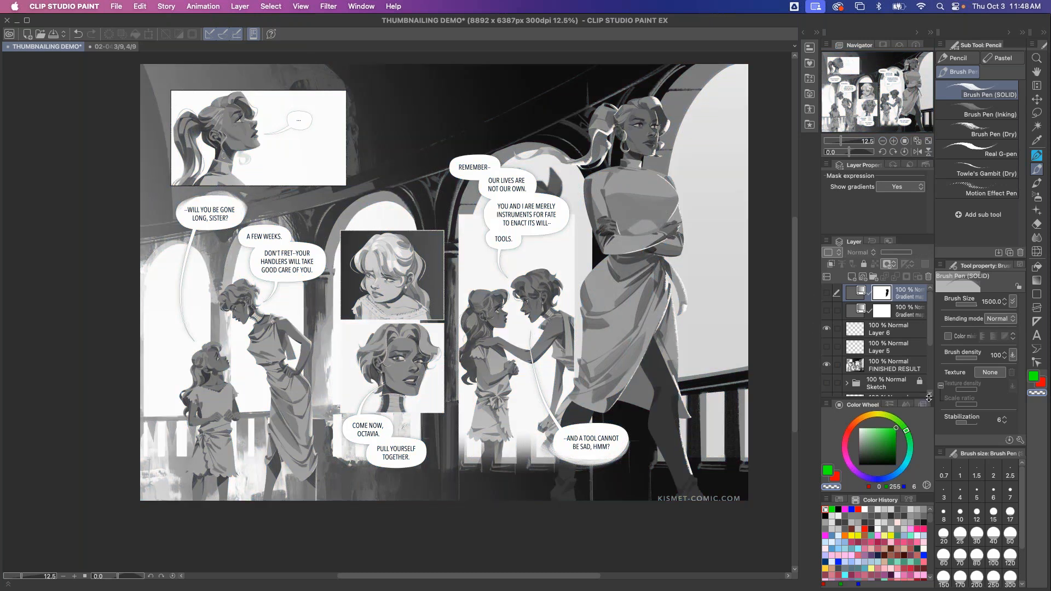
{"action": "left_click", "coordinate": [1037, 294]}
{"action": "key", "text": "t"}
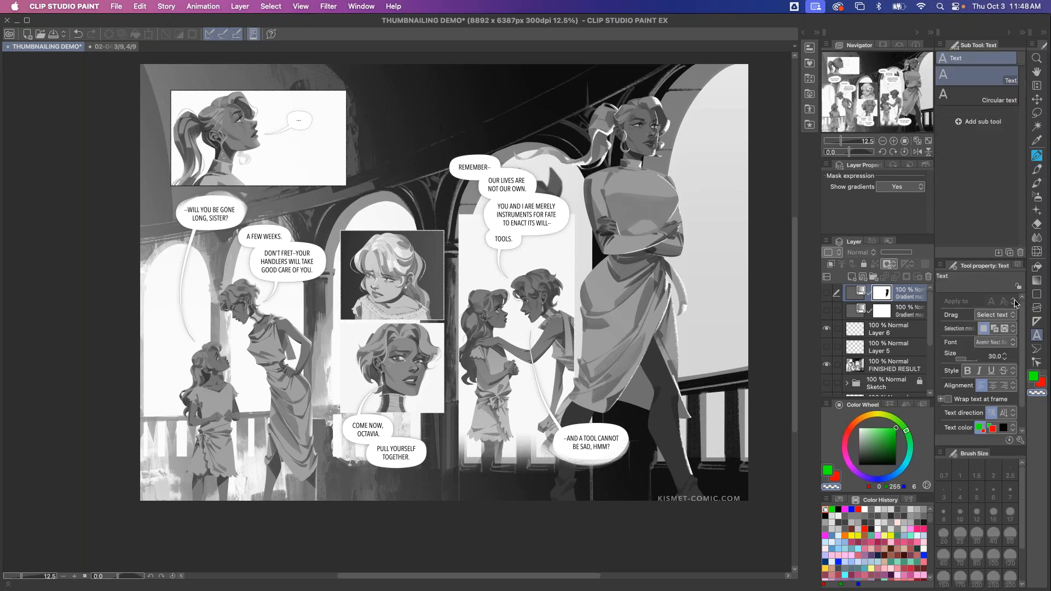
{"action": "key", "text": "t"}
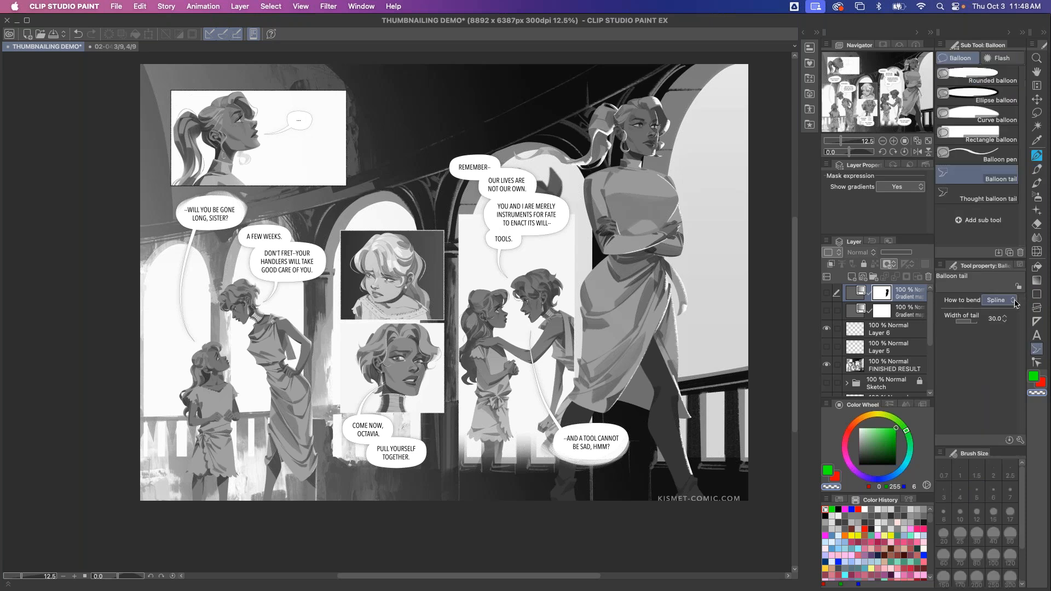
{"action": "left_click", "coordinate": [980, 77]}
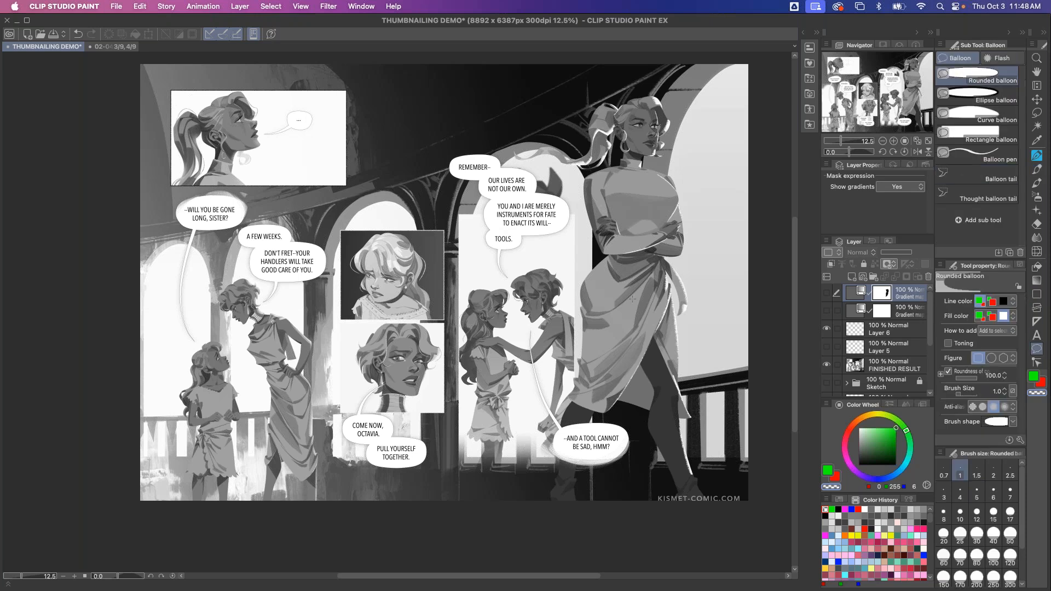
{"action": "left_click_drag", "start_coordinate": [700, 208], "coordinate": [601, 281]}
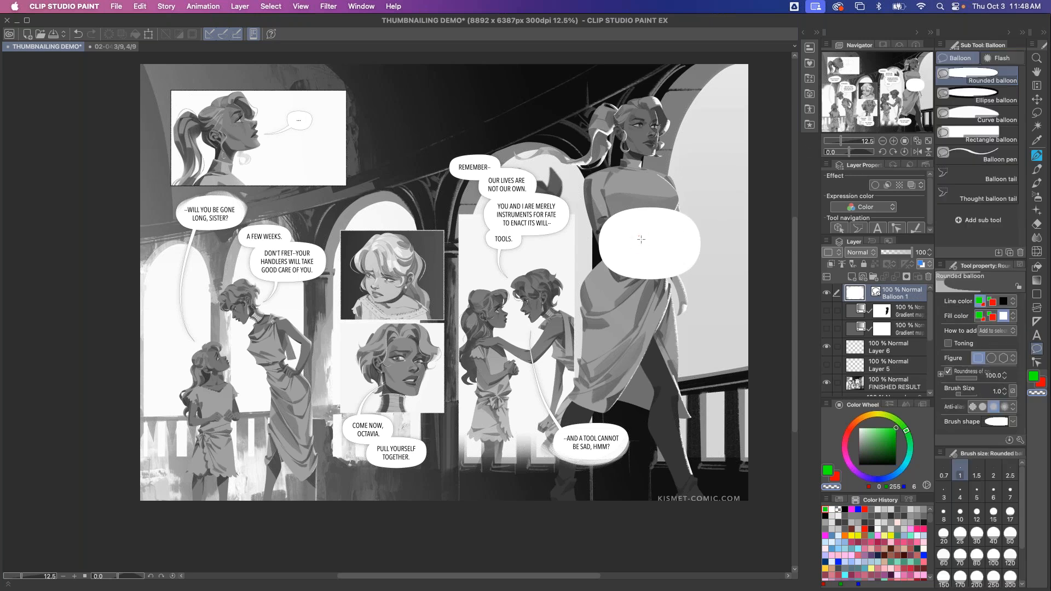
Add two new layers and hide the balloon layer
{"action": "key", "text": "t"}
{"action": "key", "text": "t"}
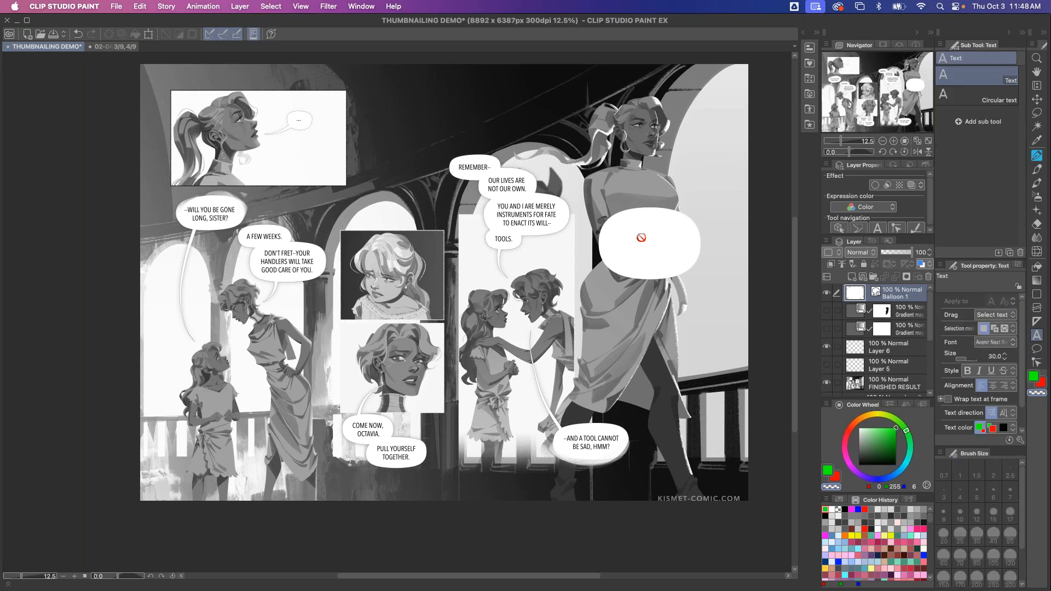
{"action": "left_click", "coordinate": [852, 276]}
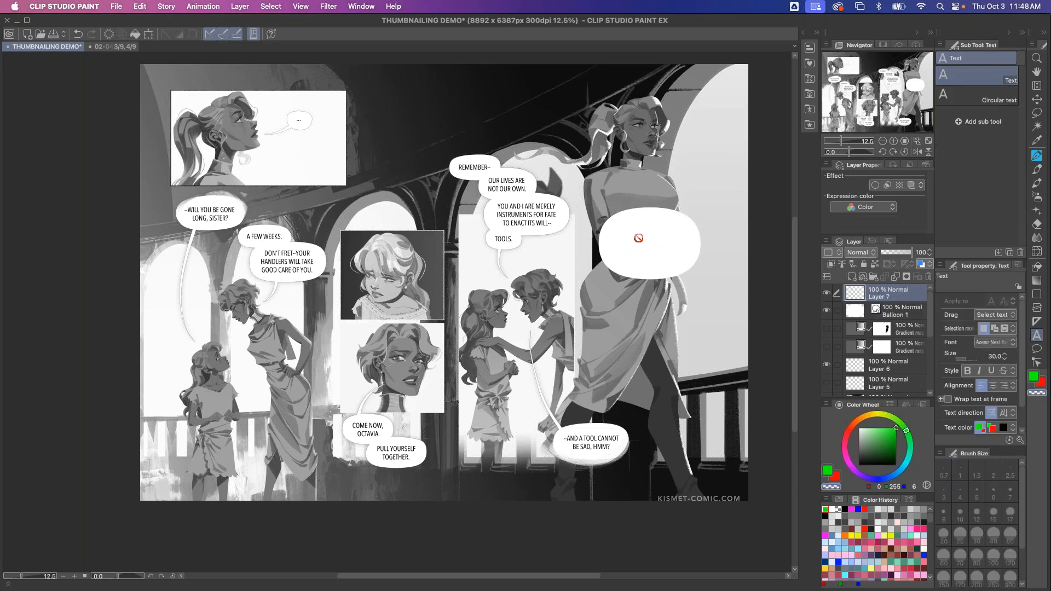
{"action": "left_click", "coordinate": [827, 311]}
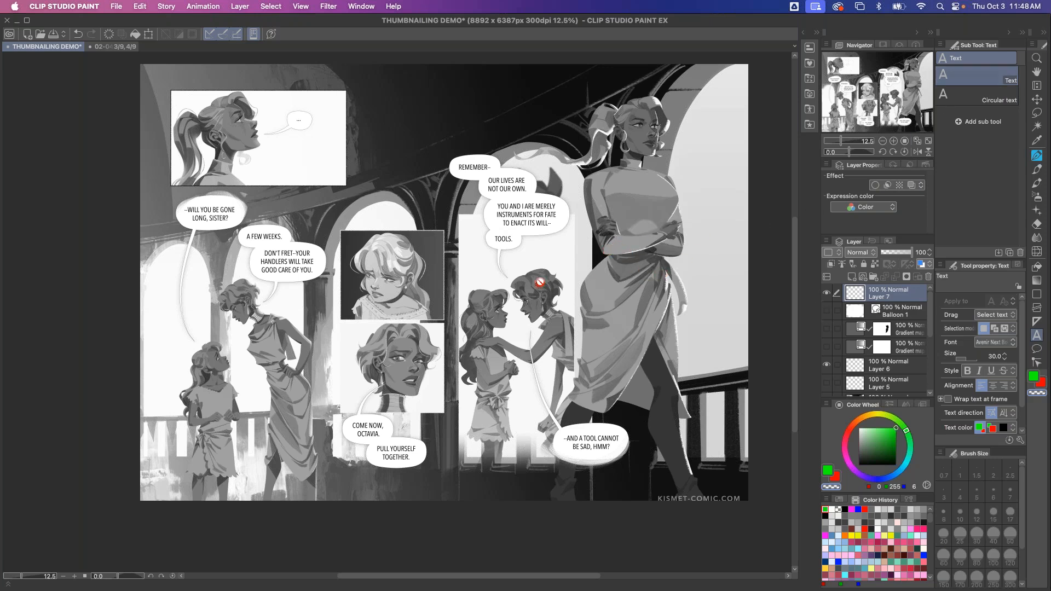
{"action": "left_click", "coordinate": [851, 275]}
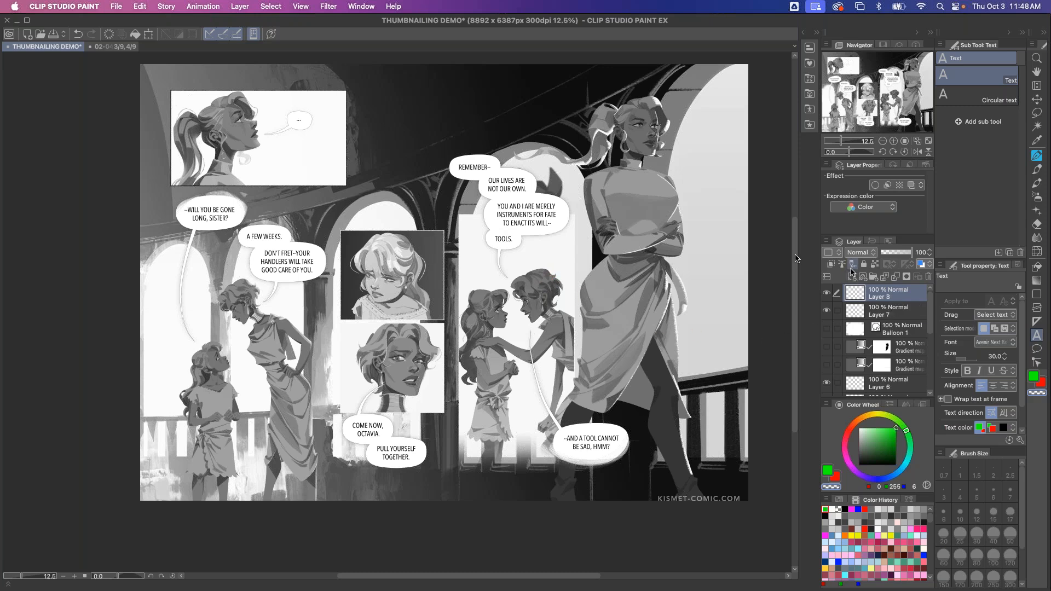
{"action": "left_click", "coordinate": [826, 308]}
{"action": "left_click", "coordinate": [828, 471]}
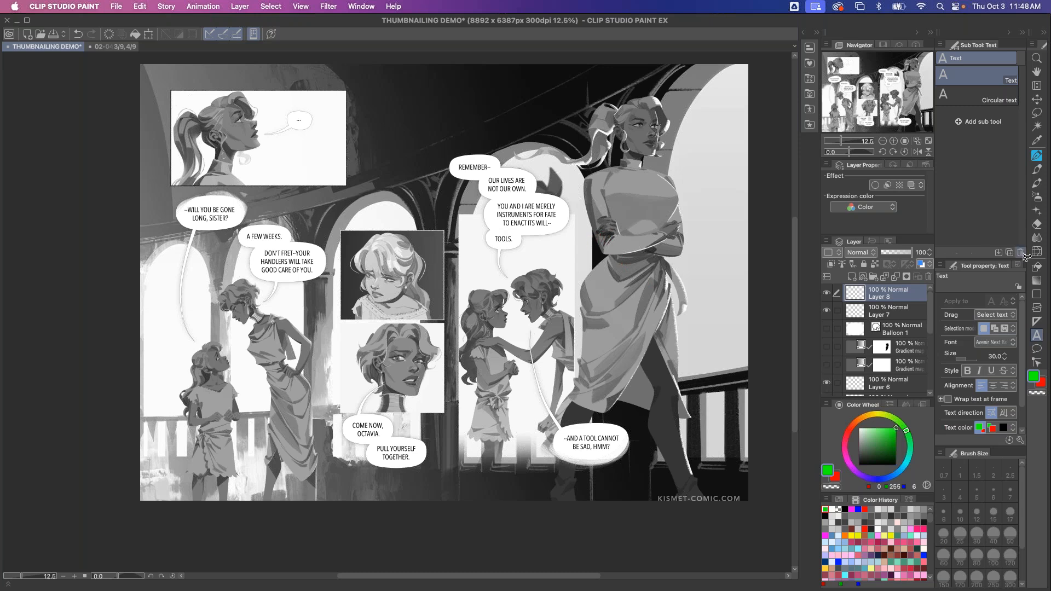
Write the text "Here is some text." near the top of the page with the Text tool
{"action": "left_click", "coordinate": [1037, 170]}
{"action": "left_click", "coordinate": [1037, 156]}
{"action": "key", "text": "t"}
{"action": "scroll", "coordinate": [928, 366], "scroll_direction": "down", "scroll_amount": 4}
{"action": "scroll", "coordinate": [928, 367], "scroll_direction": "up", "scroll_amount": 4}
{"action": "left_click", "coordinate": [972, 99]}
{"action": "left_click", "coordinate": [965, 78]}
{"action": "left_click", "coordinate": [533, 94]}
{"action": "type", "text": "Here is some"}
{"action": "type", "text": "te"}
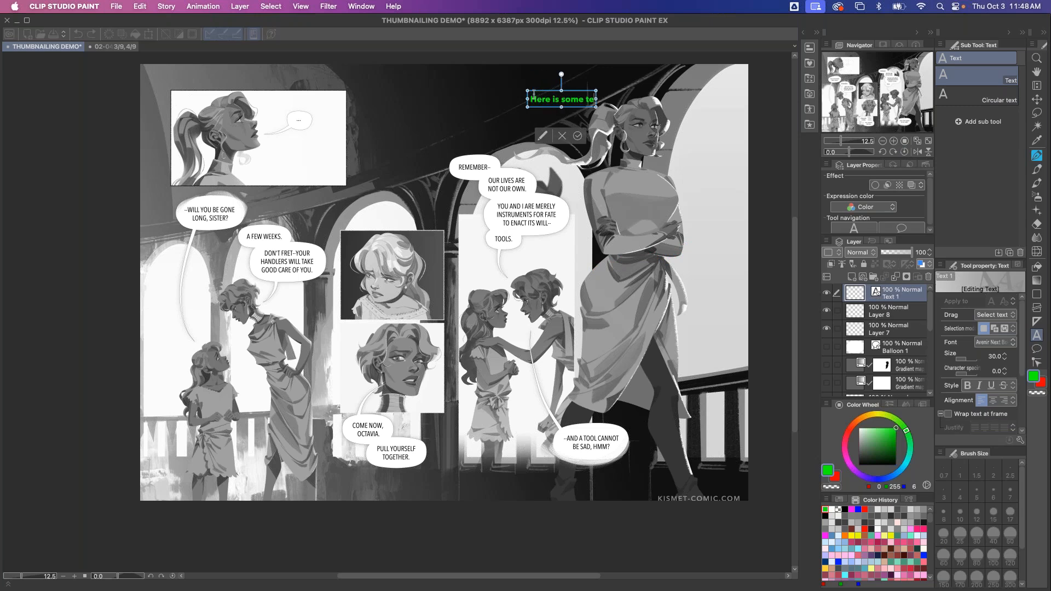
{"action": "type", "text": "xt."}
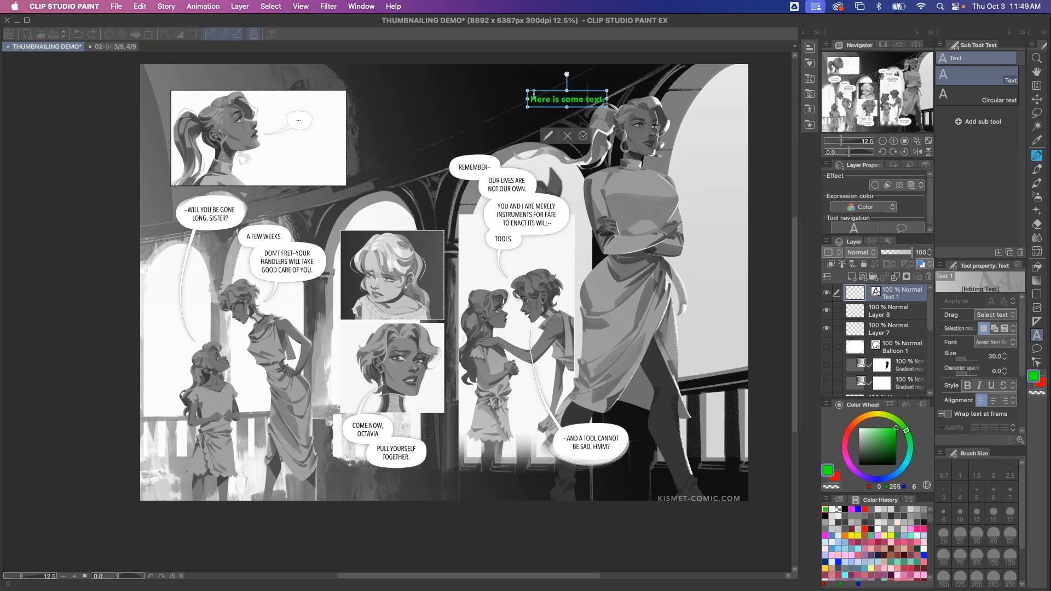
{"action": "left_click", "coordinate": [583, 136]}
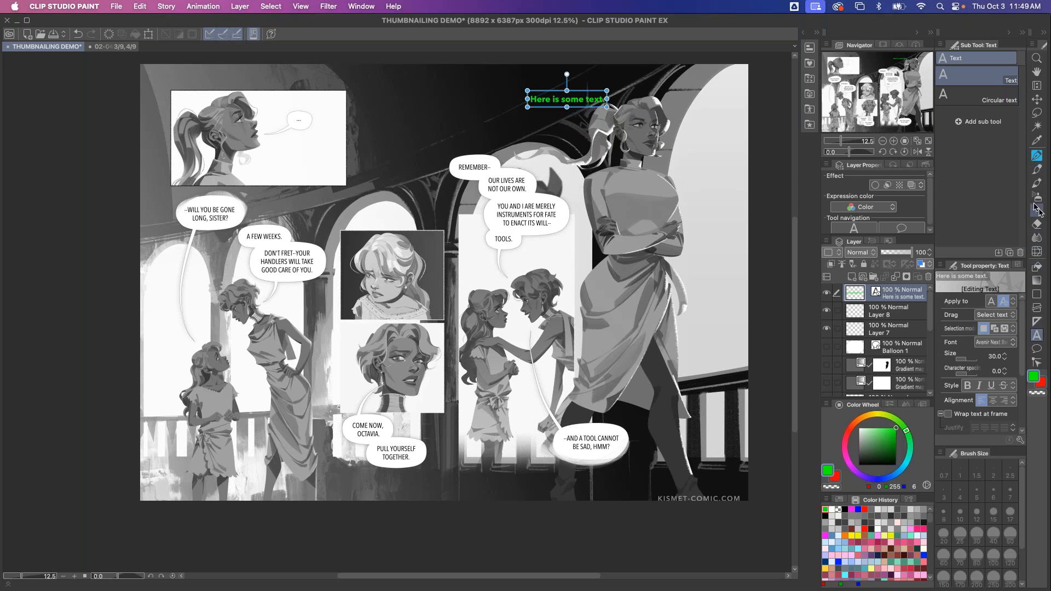
Surround the text with a rounded balloon and move it down beside the two embracing figures
{"action": "left_click", "coordinate": [1036, 349]}
{"action": "left_click_drag", "start_coordinate": [614, 80], "coordinate": [517, 118]}
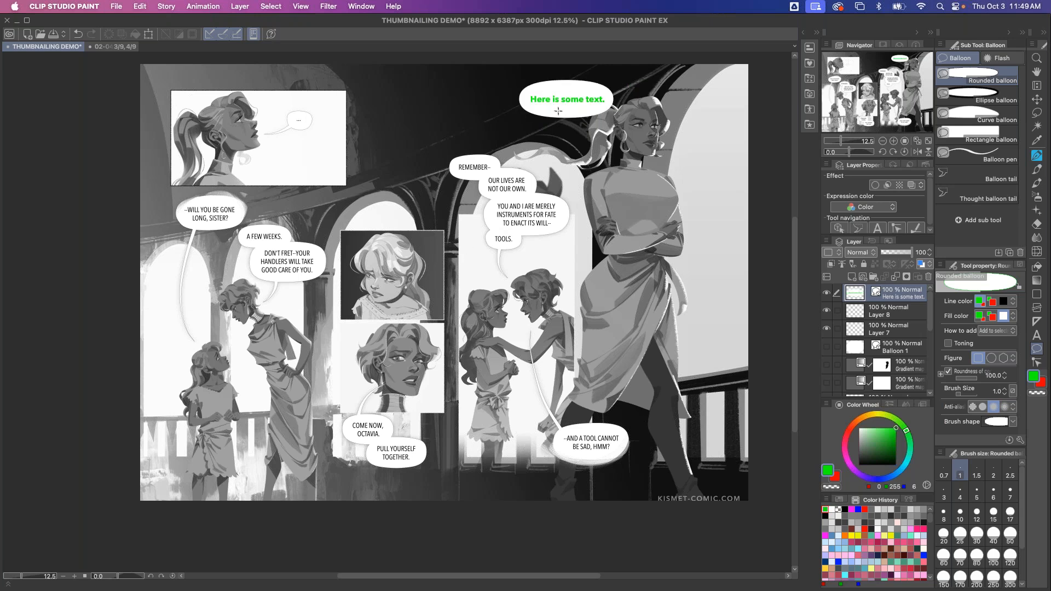
{"action": "key", "text": "k"}
{"action": "left_click_drag", "start_coordinate": [567, 90], "coordinate": [604, 306]}
Recolour all of the balloon's text red
{"action": "key", "text": "t"}
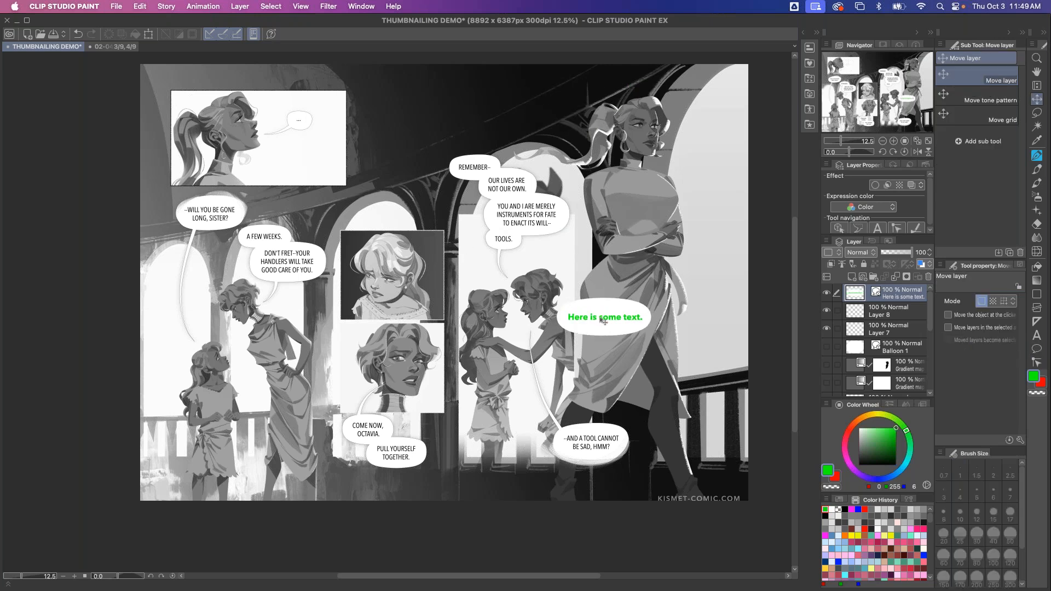
{"action": "left_click", "coordinate": [598, 316]}
{"action": "left_click", "coordinate": [594, 316]}
{"action": "key", "text": "super+a"}
{"action": "left_click", "coordinate": [835, 478]}
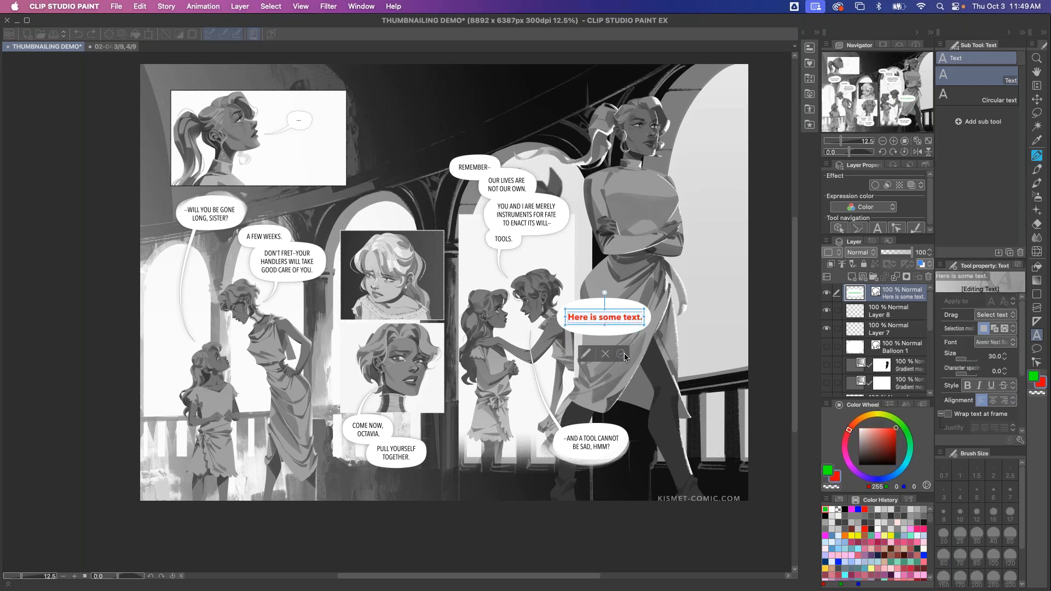
{"action": "left_click", "coordinate": [621, 354]}
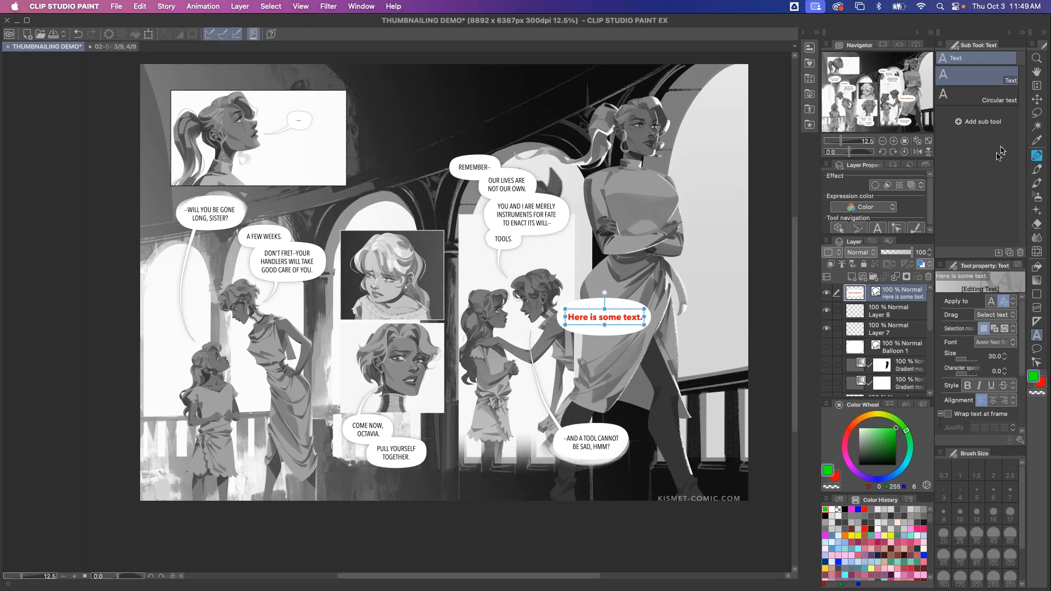
Draw a balloon tail toward the figures, then undo it
{"action": "key", "text": "t"}
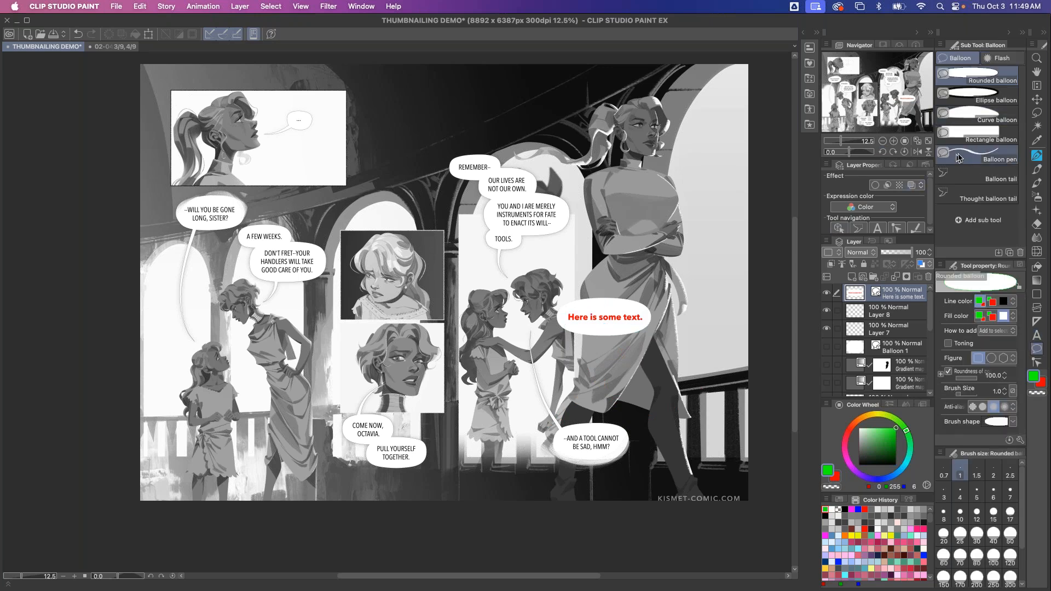
{"action": "left_click", "coordinate": [985, 176]}
{"action": "left_click_drag", "start_coordinate": [589, 333], "coordinate": [579, 350]}
{"action": "left_click", "coordinate": [576, 355]}
{"action": "left_click", "coordinate": [559, 364]}
{"action": "double_click", "coordinate": [541, 364]}
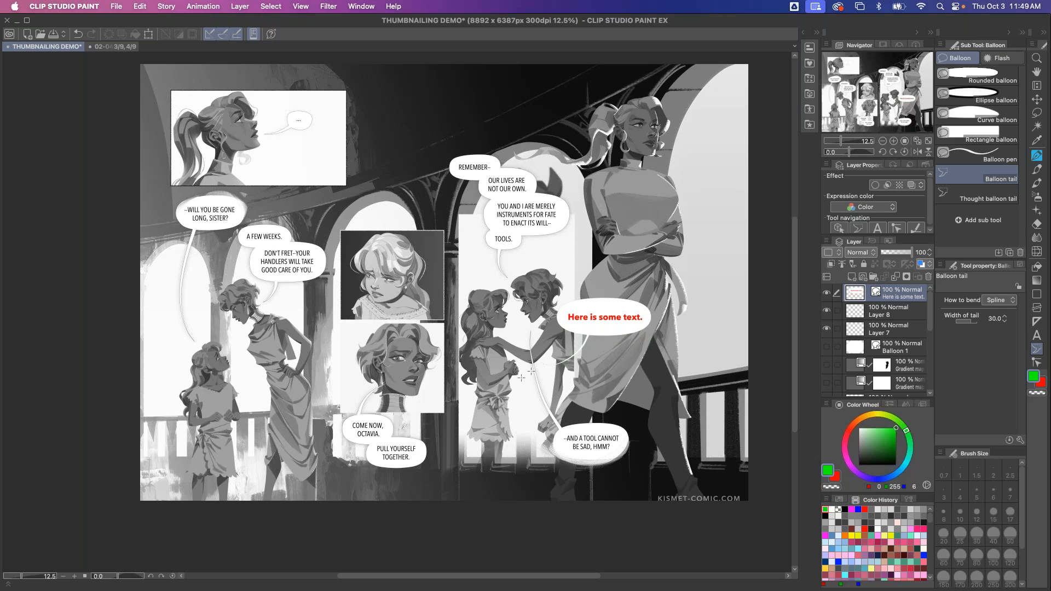
{"action": "key", "text": "super+z"}
Set the tail width to 88.2 and draw a balloon tail pointing at the curly-haired figure
{"action": "left_click", "coordinate": [974, 323]}
{"action": "left_click_drag", "start_coordinate": [594, 332], "coordinate": [564, 356]}
{"action": "double_click", "coordinate": [551, 357]}
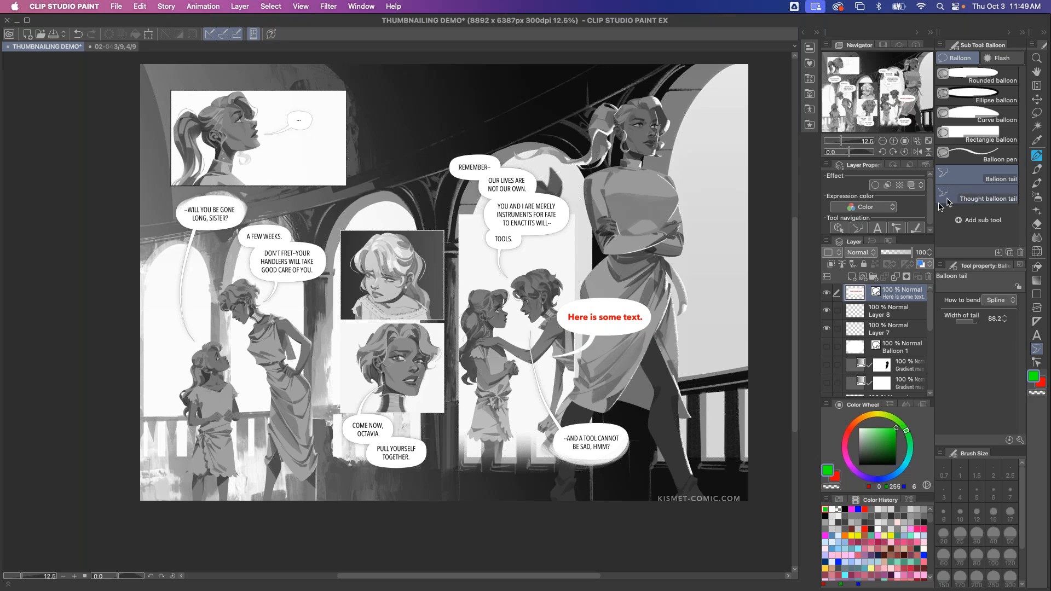
Give the text balloon layer a black border effect with thickness 5.0
{"action": "left_click", "coordinate": [877, 185]}
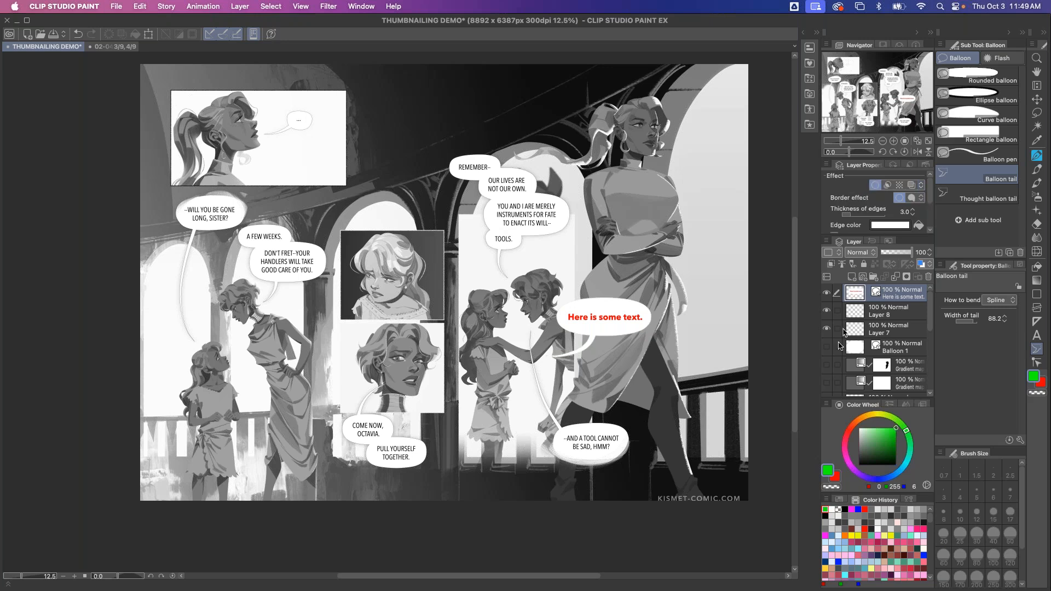
{"action": "left_click_drag", "start_coordinate": [869, 444], "coordinate": [821, 504]}
{"action": "left_click", "coordinate": [922, 228]}
{"action": "left_click", "coordinate": [913, 210]}
{"action": "left_click", "coordinate": [913, 209]}
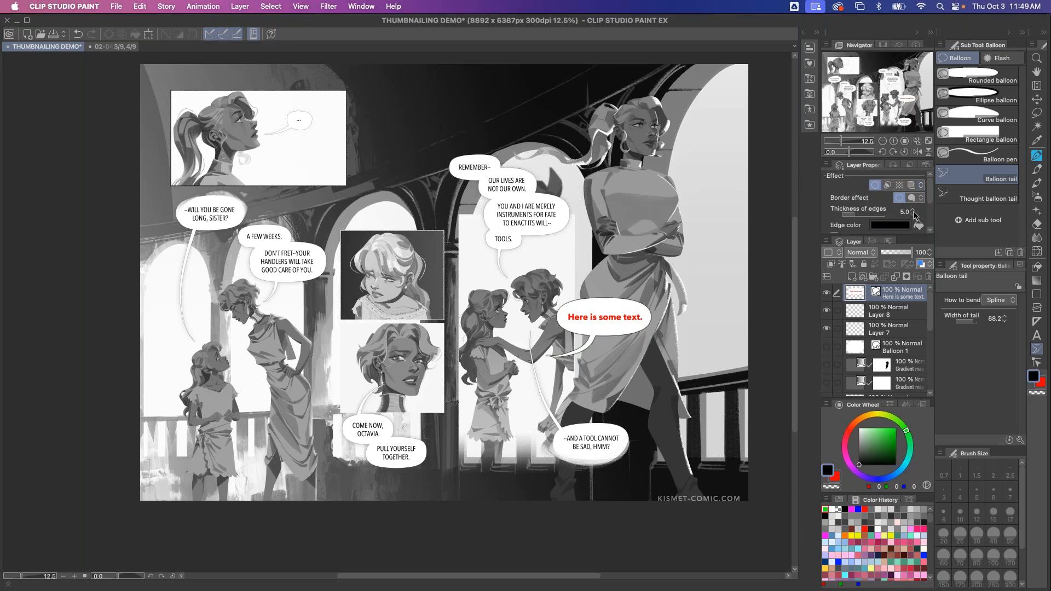
{"action": "key", "text": "super+plus"}
{"action": "key", "text": "super+plus"}
{"action": "key", "text": "super+plus"}
{"action": "key", "text": "super+plus"}
{"action": "left_click_drag", "start_coordinate": [569, 348], "coordinate": [454, 419]}
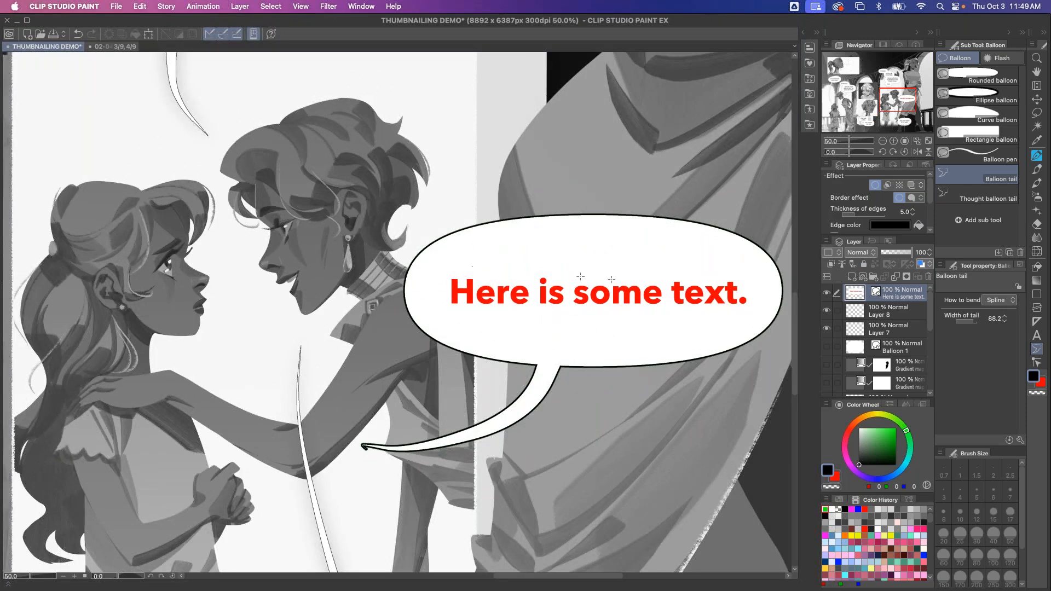
Toggle the layer's border effect off and on to compare, leaving it off, and hide the text layer
{"action": "left_click", "coordinate": [876, 186]}
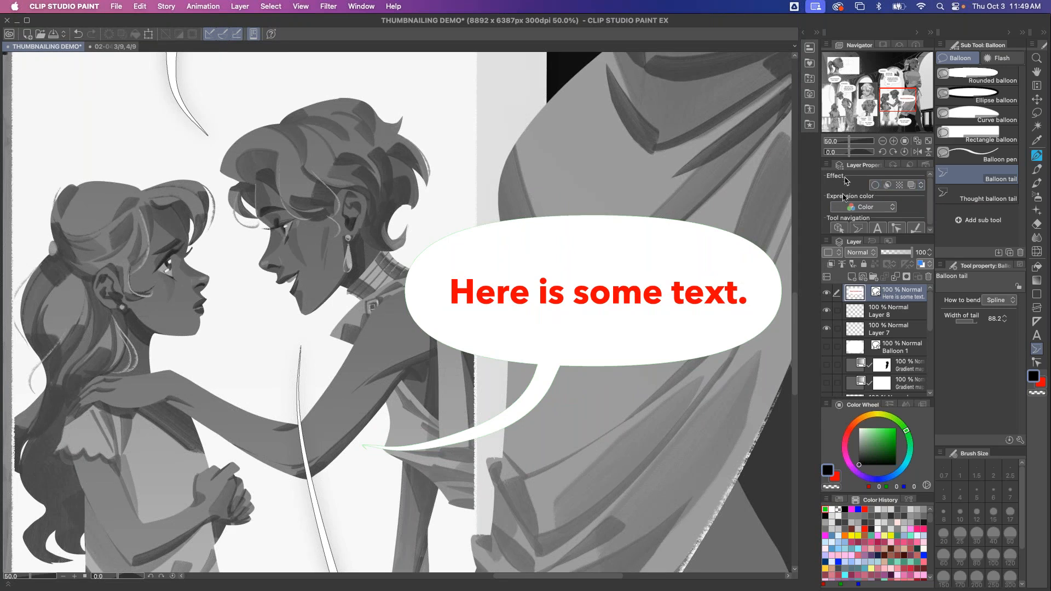
{"action": "left_click", "coordinate": [876, 186]}
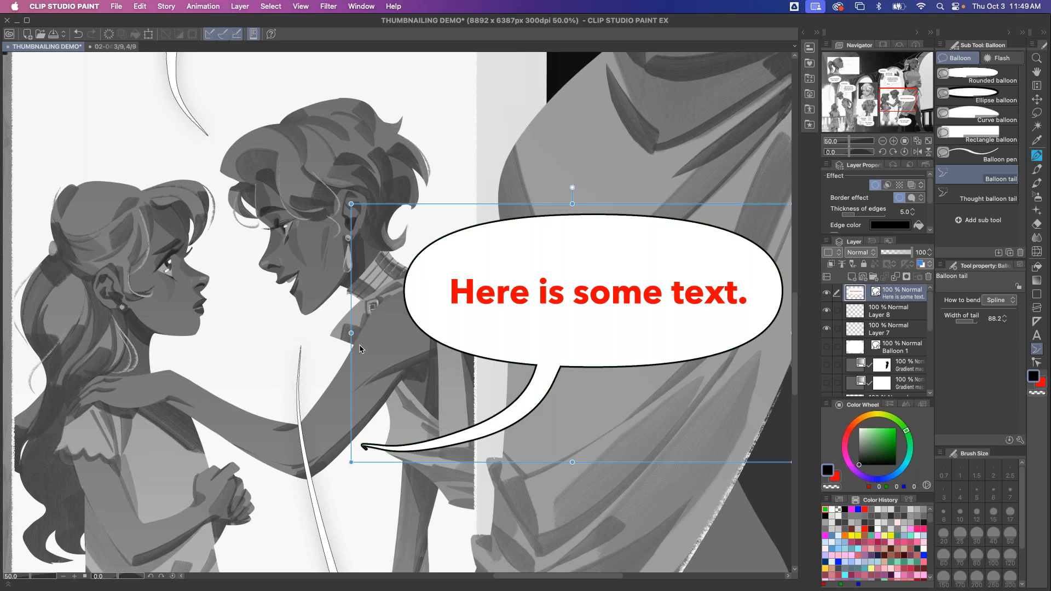
{"action": "scroll", "coordinate": [360, 344], "scroll_direction": "down", "scroll_amount": 2}
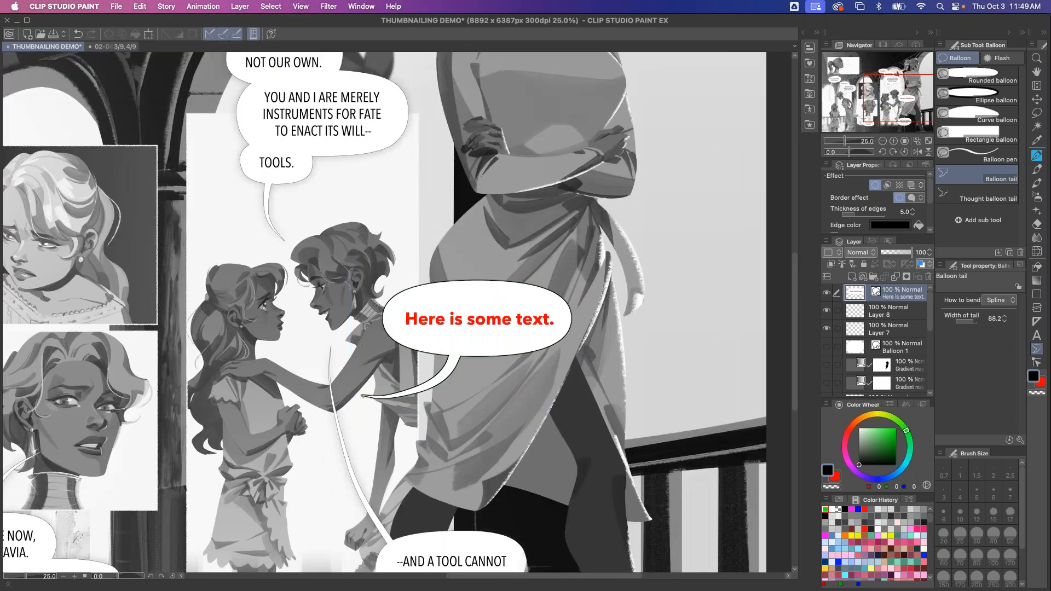
{"action": "left_click", "coordinate": [875, 185]}
{"action": "left_click", "coordinate": [875, 184]}
{"action": "left_click", "coordinate": [876, 185]}
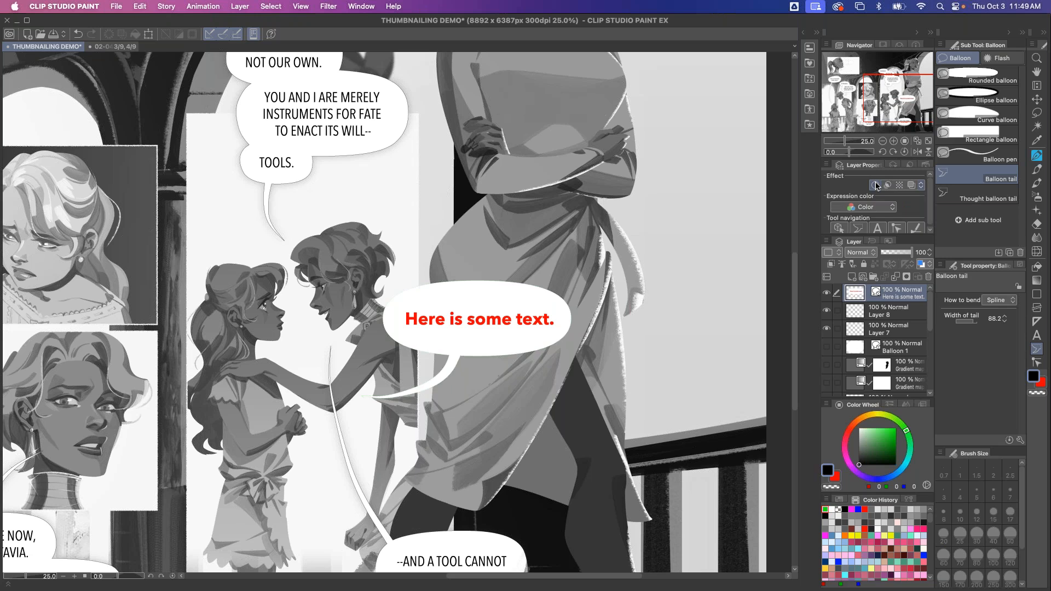
{"action": "left_click", "coordinate": [827, 293]}
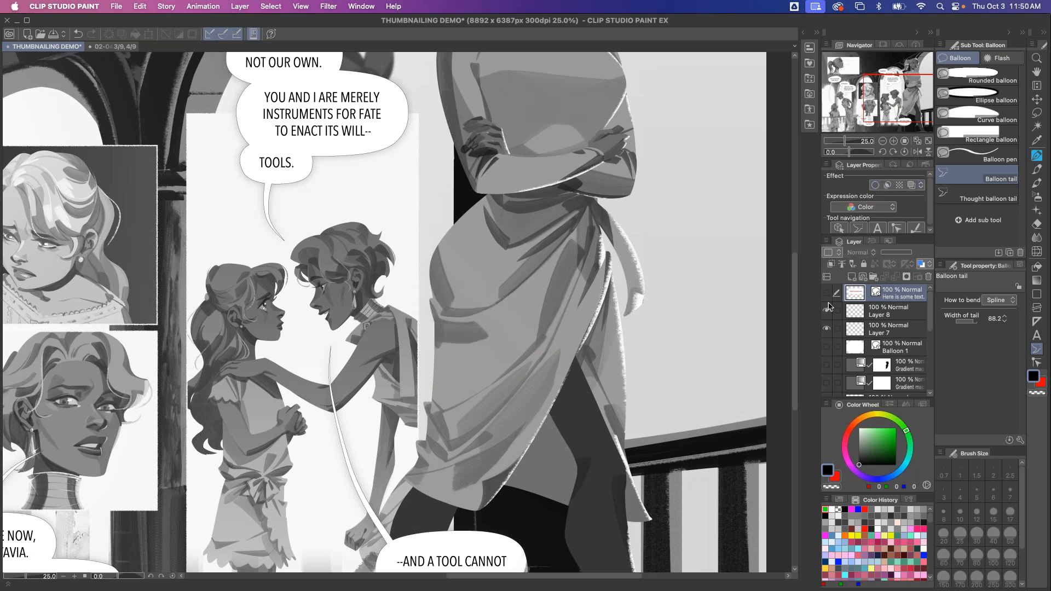
Show the text balloon layer, duplicate it, and rasterize the copy
{"action": "key", "text": "super+minus"}
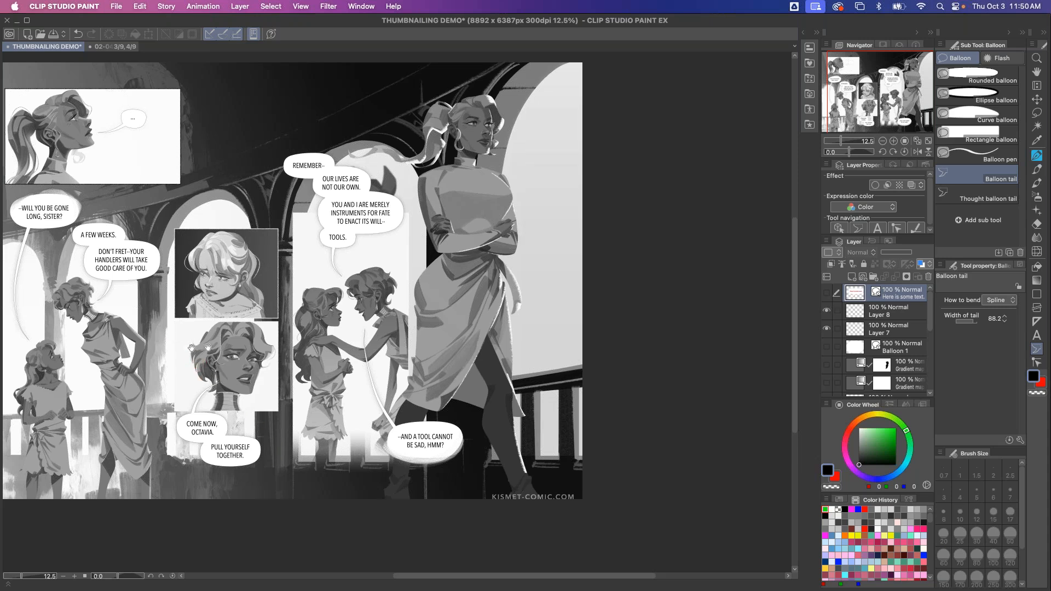
{"action": "scroll", "coordinate": [326, 419], "scroll_direction": "left", "scroll_amount": 5}
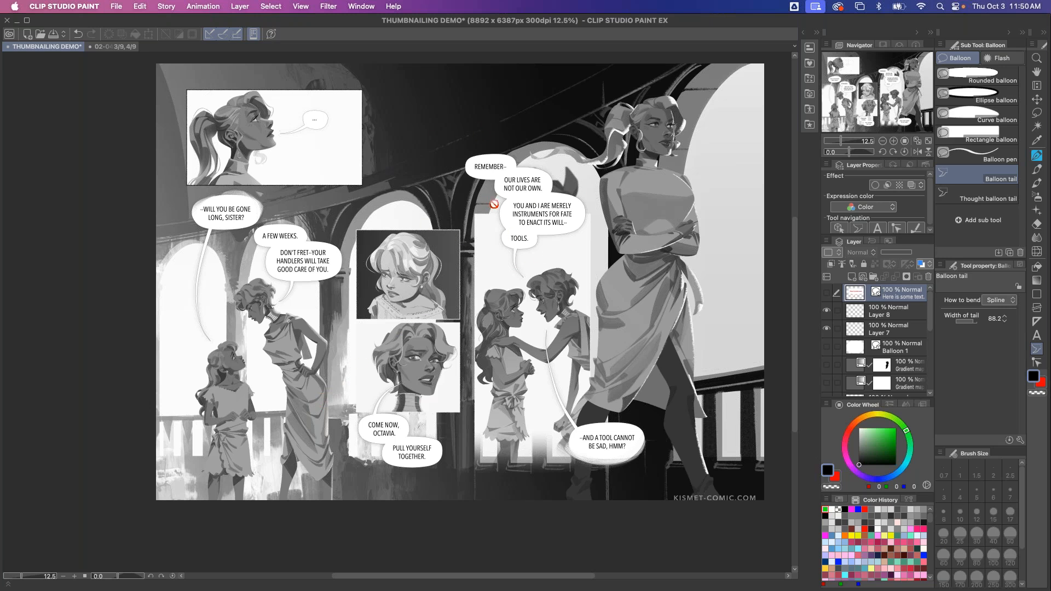
{"action": "left_click", "coordinate": [826, 293]}
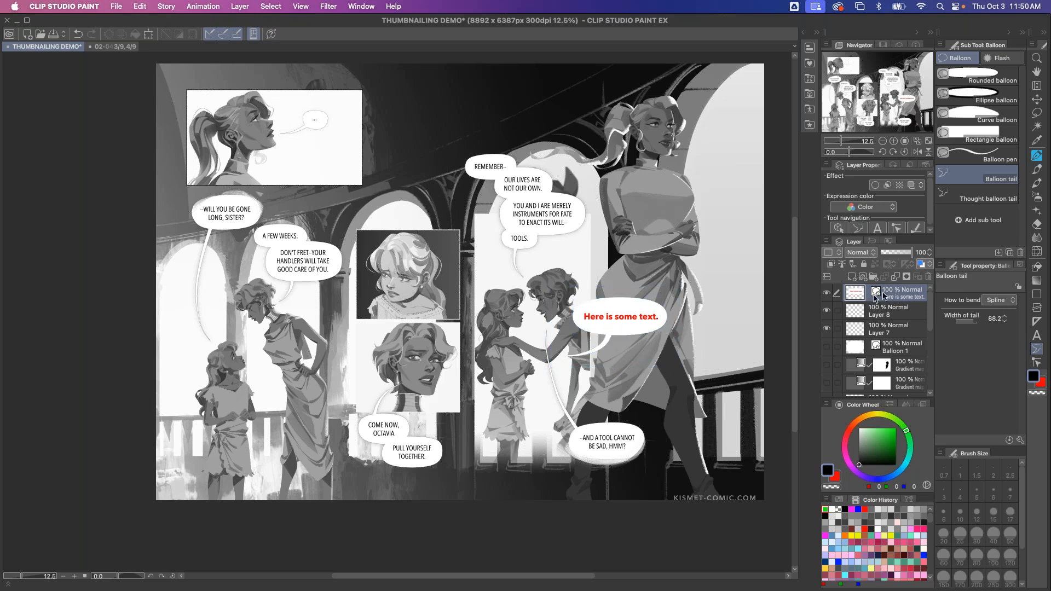
{"action": "left_click_drag", "start_coordinate": [870, 274], "coordinate": [853, 277]}
{"action": "right_click", "coordinate": [897, 295]}
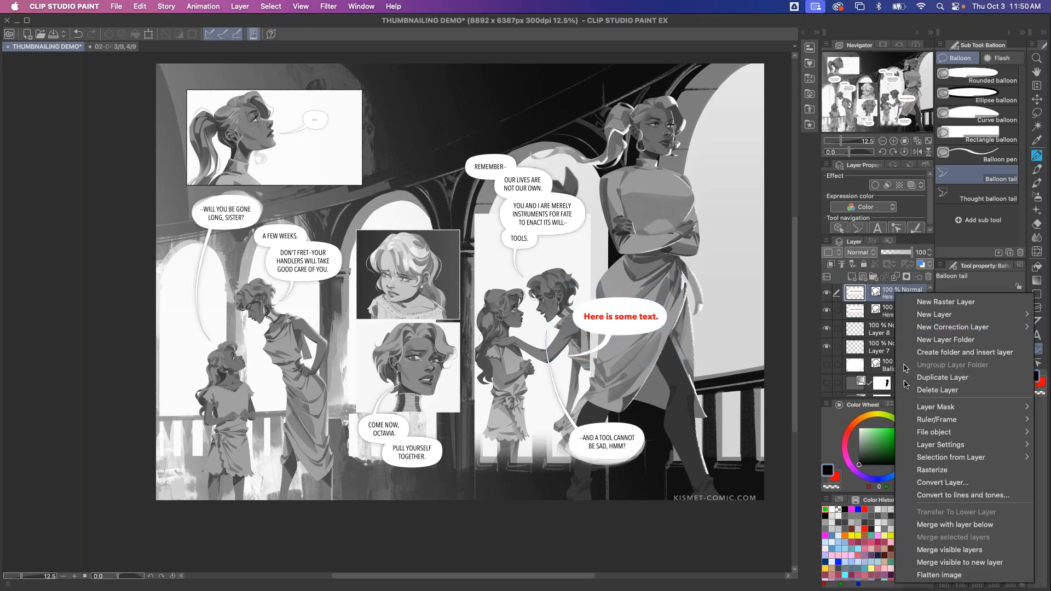
{"action": "left_click", "coordinate": [905, 471]}
Lock the copy's transparent pixels, fill it with the drawing colour, and move it below the original text layer
{"action": "left_click", "coordinate": [875, 264]}
{"action": "key", "text": "alt+BackSpace"}
{"action": "left_click_drag", "start_coordinate": [876, 299], "coordinate": [892, 321]}
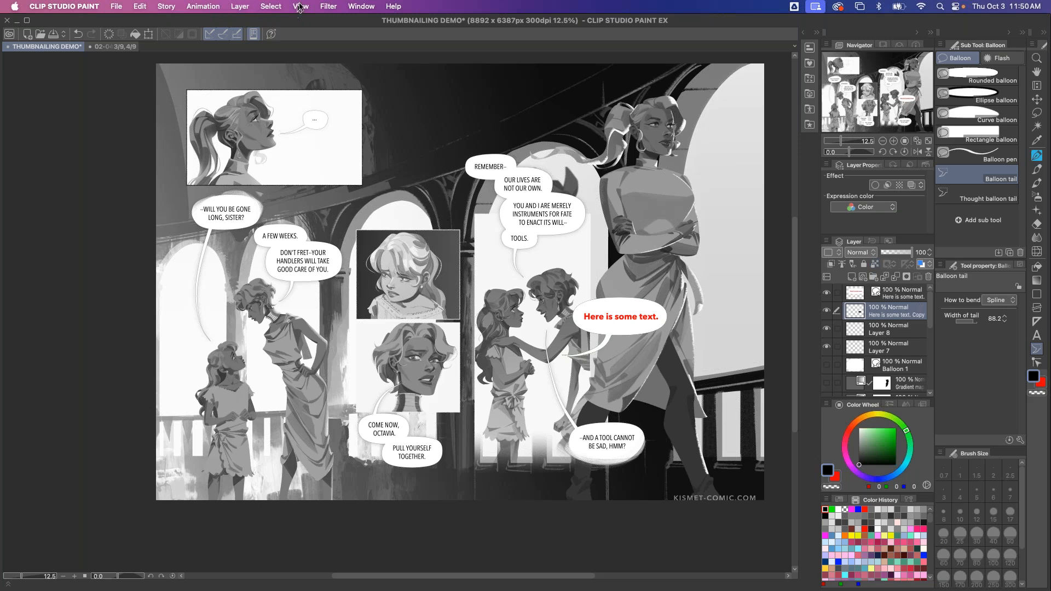
Apply a Gaussian blur of strength 58.40 to the copy to make a soft shadow behind the balloon
{"action": "left_click", "coordinate": [328, 7]}
{"action": "mouse_move", "coordinate": [337, 22]}
{"action": "left_click", "coordinate": [403, 47]}
{"action": "left_click", "coordinate": [346, 465]}
{"action": "left_click", "coordinate": [365, 466]}
{"action": "left_click", "coordinate": [613, 465]}
{"action": "scroll", "coordinate": [661, 323], "scroll_direction": "up", "scroll_amount": 3}
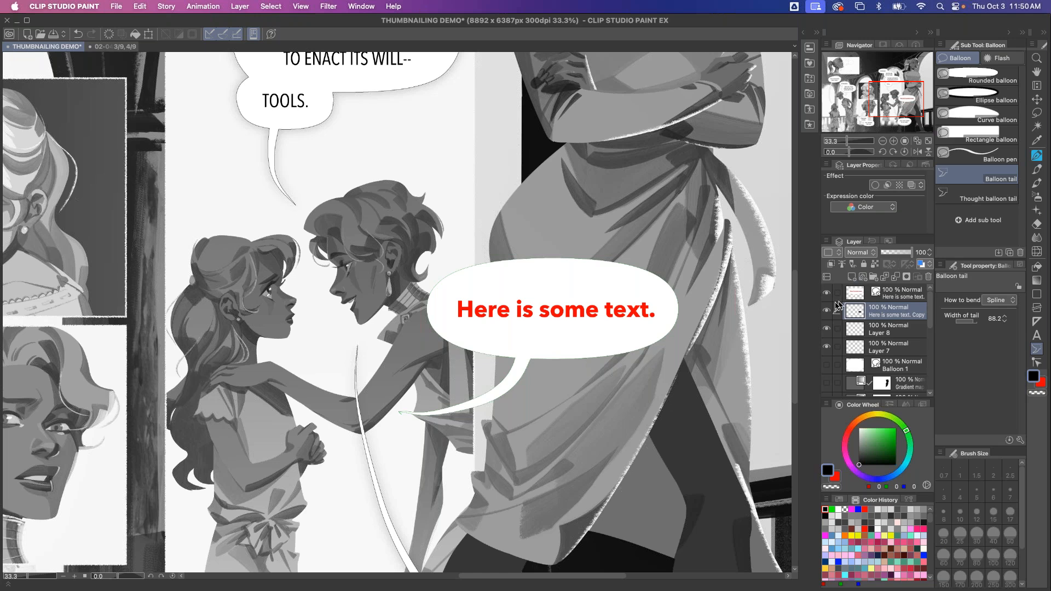
{"action": "left_click", "coordinate": [328, 6]}
{"action": "mouse_move", "coordinate": [327, 23]}
{"action": "left_click", "coordinate": [396, 48]}
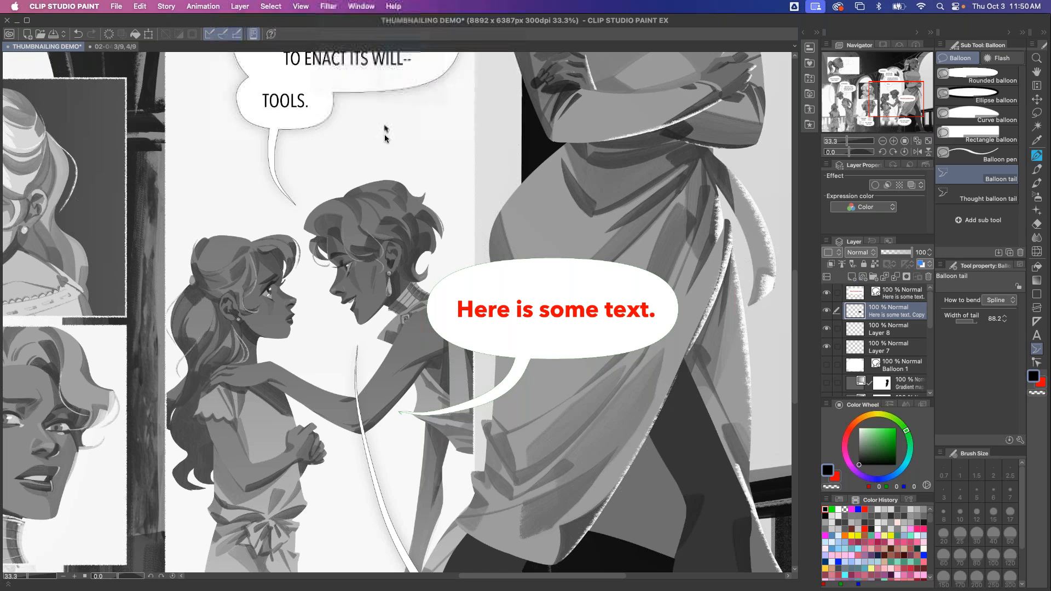
{"action": "left_click_drag", "start_coordinate": [327, 470], "coordinate": [396, 467]}
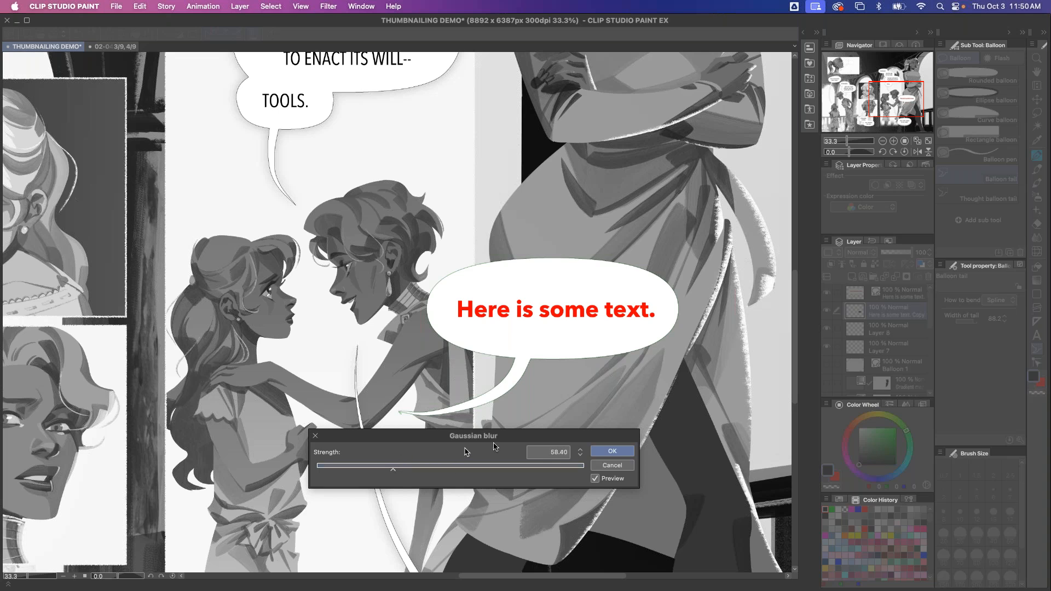
{"action": "left_click", "coordinate": [607, 451]}
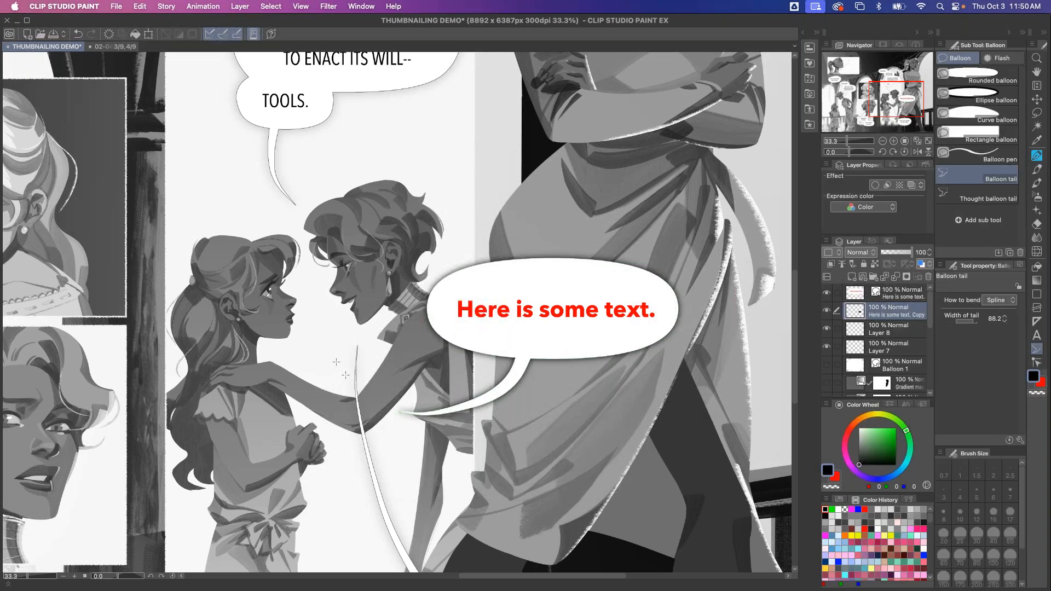
{"action": "scroll", "coordinate": [335, 360], "scroll_direction": "down", "scroll_amount": 1}
{"action": "left_click_drag", "start_coordinate": [304, 347], "coordinate": [416, 414]}
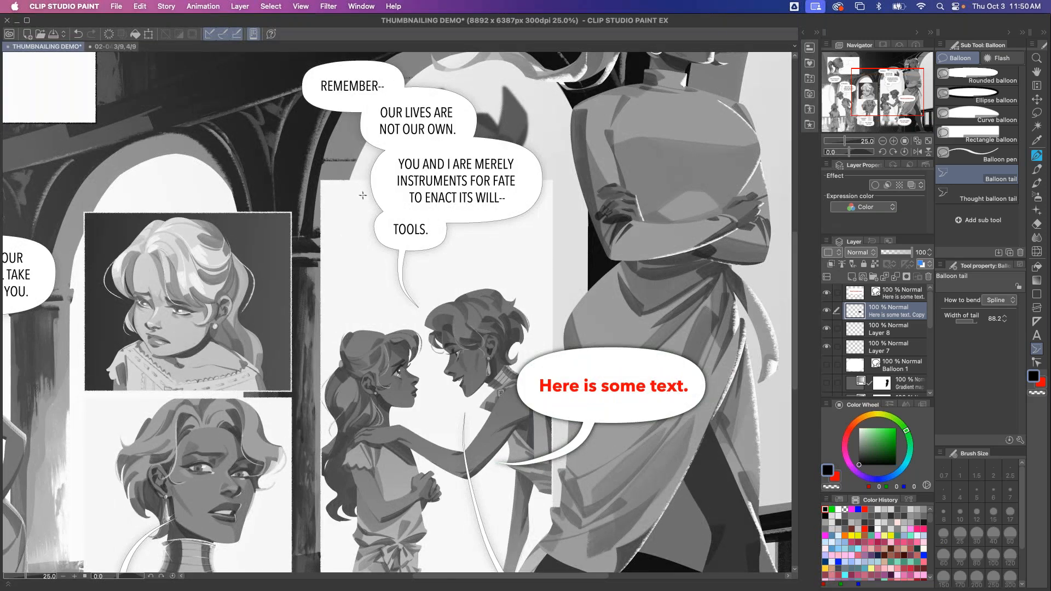
Delete both text balloon layers
{"action": "left_click", "coordinate": [827, 292]}
{"action": "left_click", "coordinate": [828, 293]}
{"action": "key", "text": "super+minus"}
{"action": "left_click", "coordinate": [837, 292]}
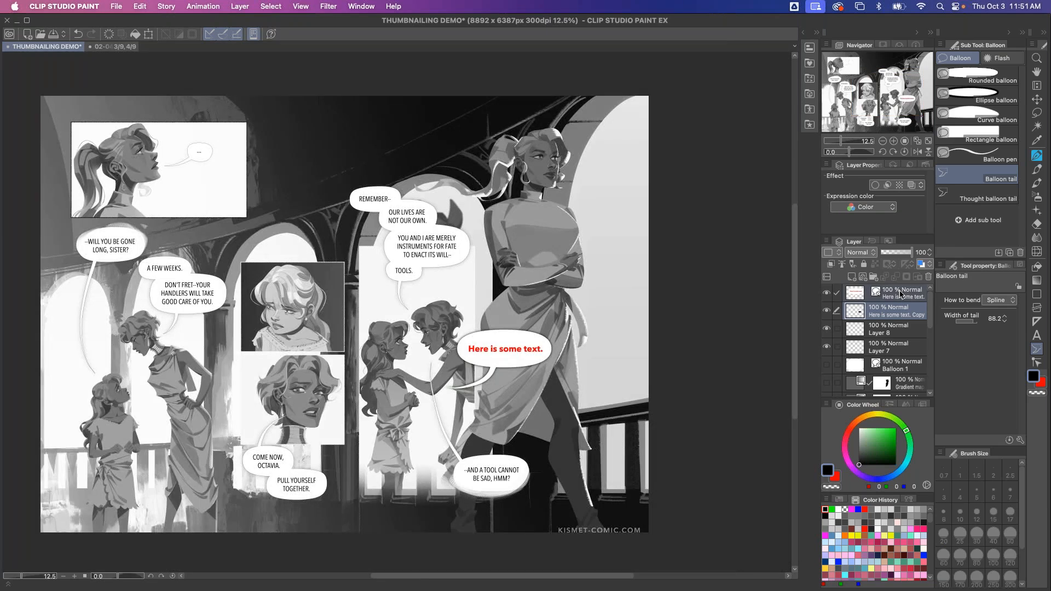
{"action": "left_click", "coordinate": [930, 279]}
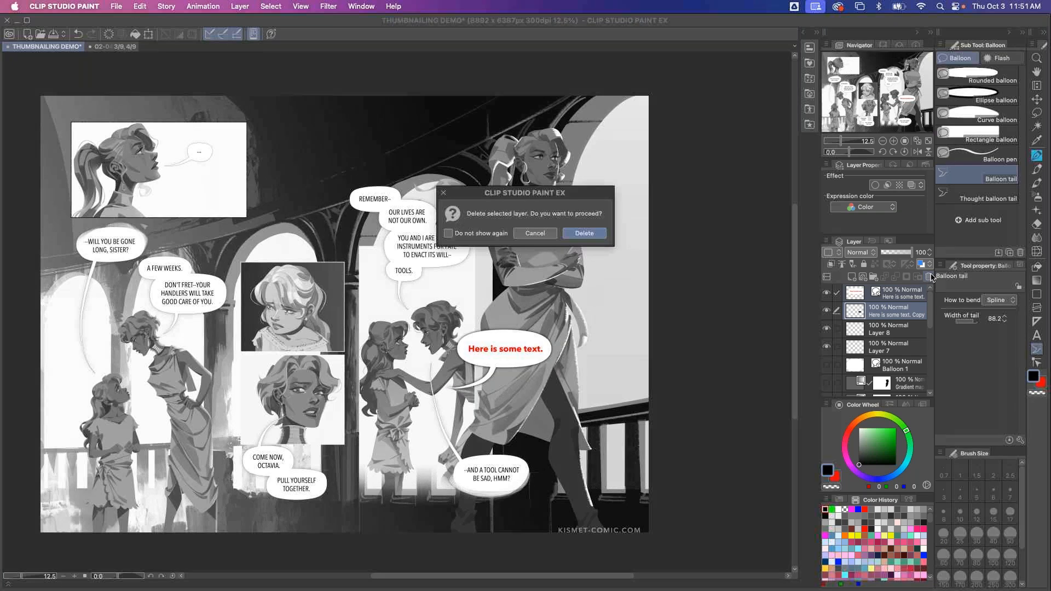
{"action": "left_click", "coordinate": [589, 228]}
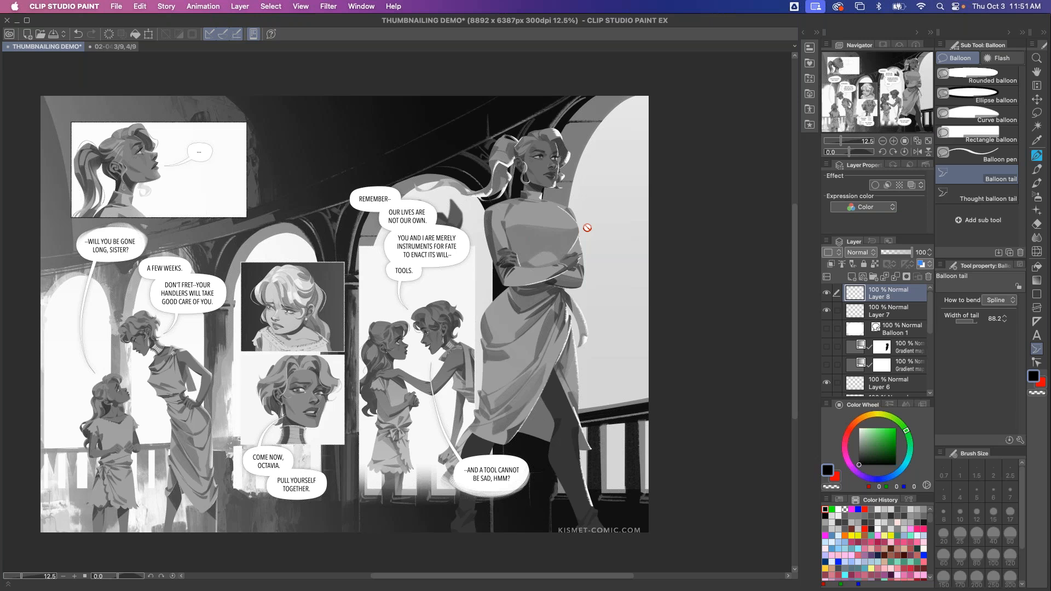
Hide the page's artwork layers and the finished result to reveal the script page beneath
{"action": "left_click", "coordinate": [827, 293]}
{"action": "left_click", "coordinate": [827, 311]}
{"action": "left_click", "coordinate": [827, 382]}
{"action": "scroll", "coordinate": [836, 346], "scroll_direction": "down", "scroll_amount": 5}
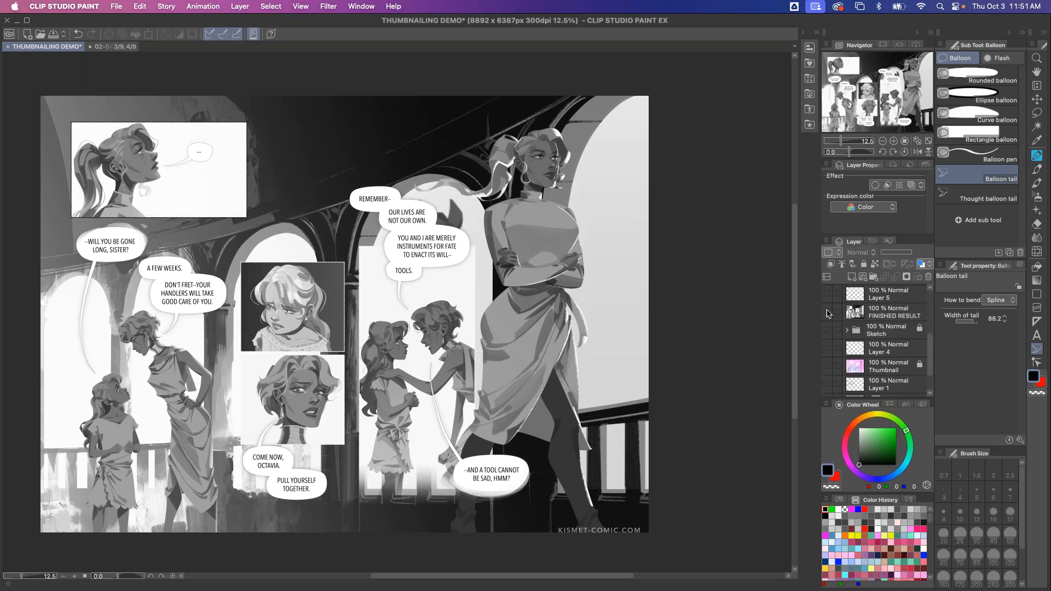
{"action": "left_click", "coordinate": [826, 312]}
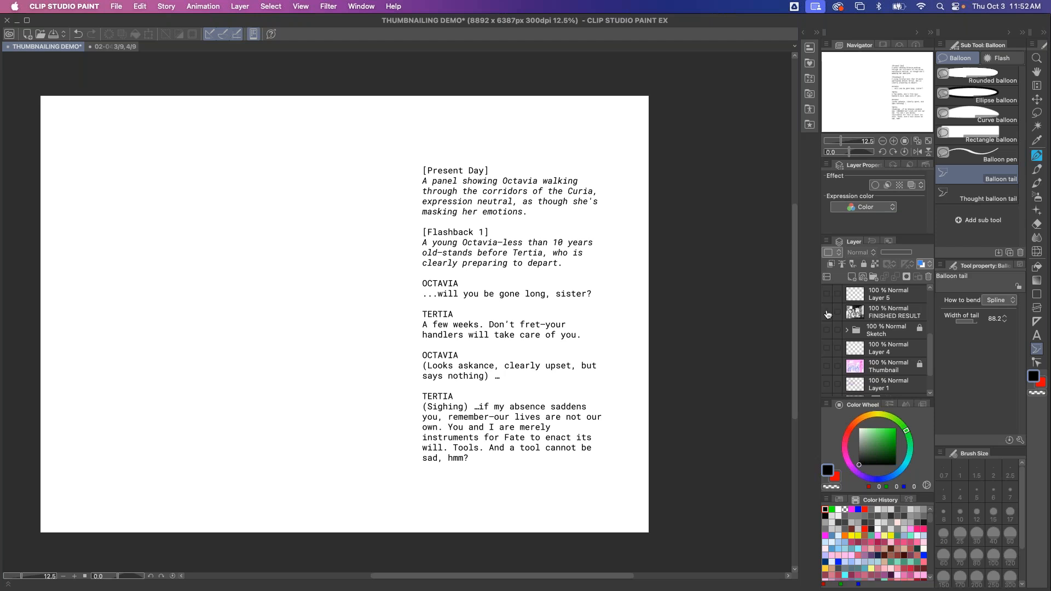
Switch to Keynote, open the slide navigator and select slide 50
{"action": "key", "text": "super+Tab"}
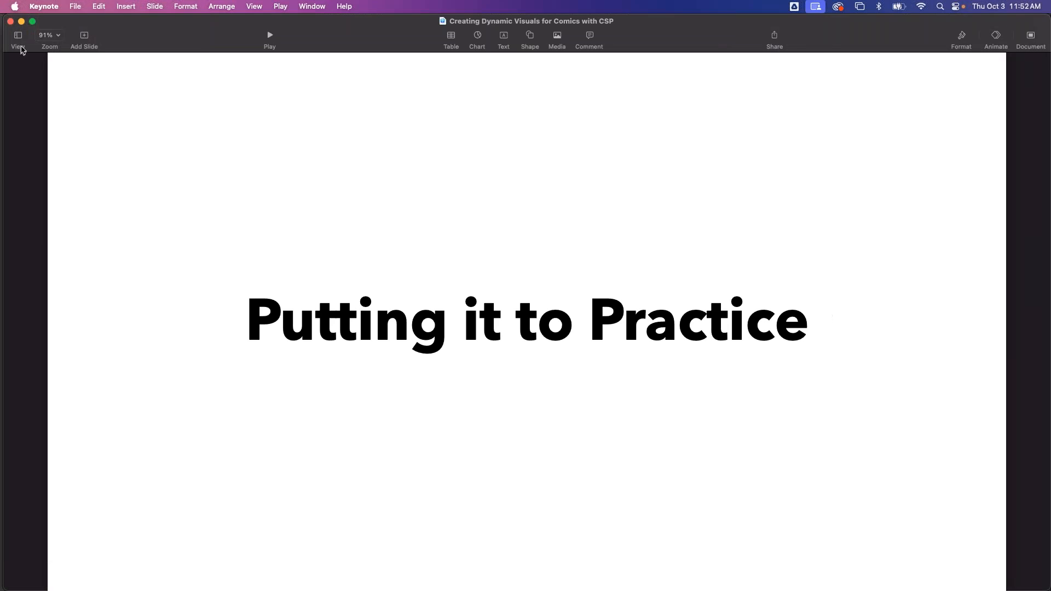
{"action": "left_click", "coordinate": [18, 36]}
{"action": "left_click", "coordinate": [14, 54]}
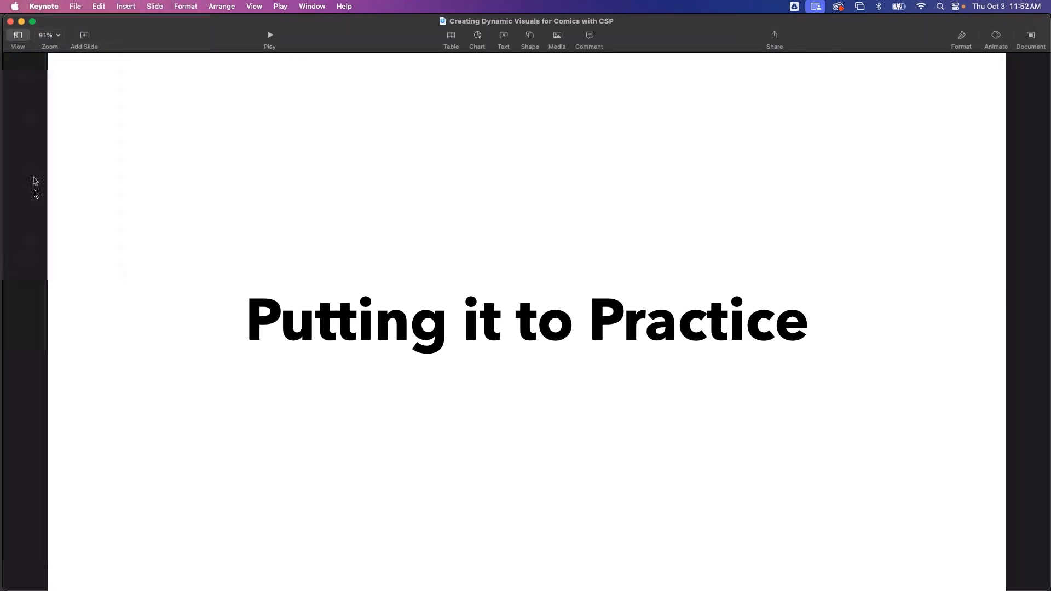
{"action": "left_click_drag", "start_coordinate": [84, 481], "coordinate": [76, 233]}
{"action": "scroll", "coordinate": [76, 232], "scroll_direction": "down", "scroll_amount": 10}
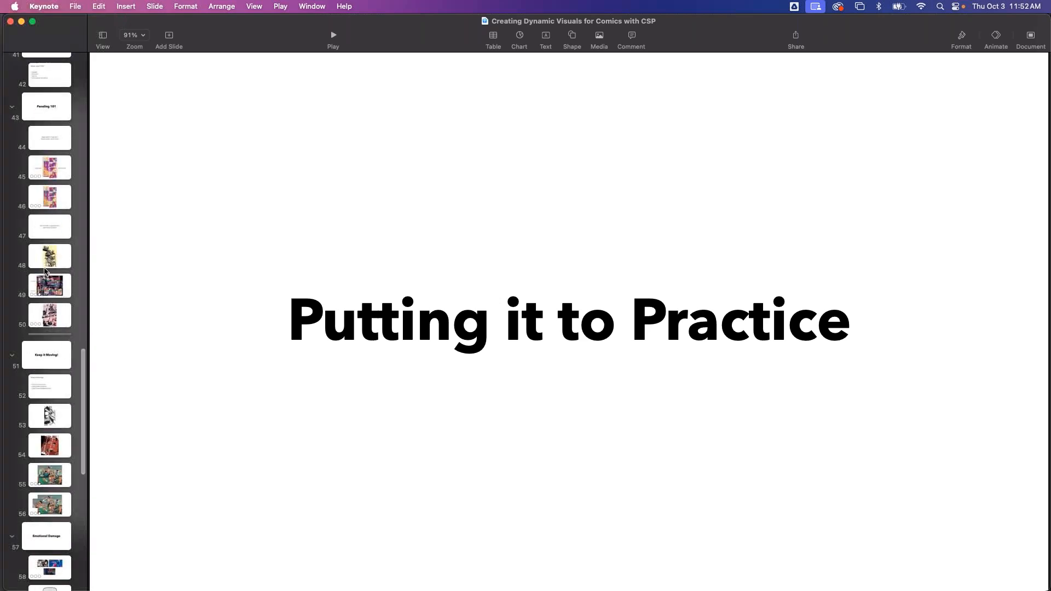
{"action": "left_click", "coordinate": [53, 320]}
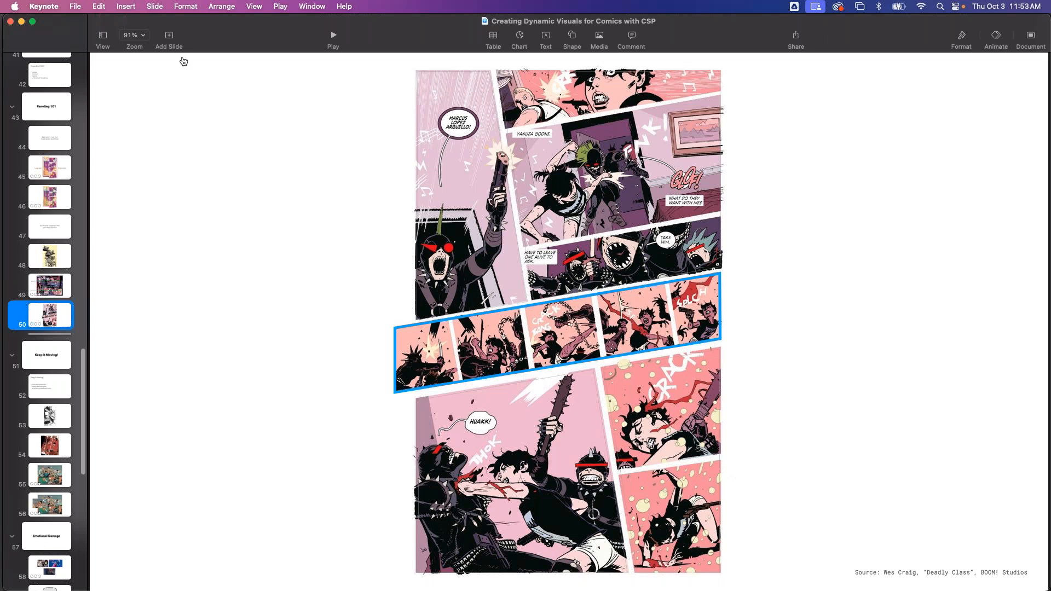
Switch back to Clip Studio Paint and show the FINISHED RESULT layer and Layer 5
{"action": "key", "text": "super+Tab"}
{"action": "left_click", "coordinate": [827, 311]}
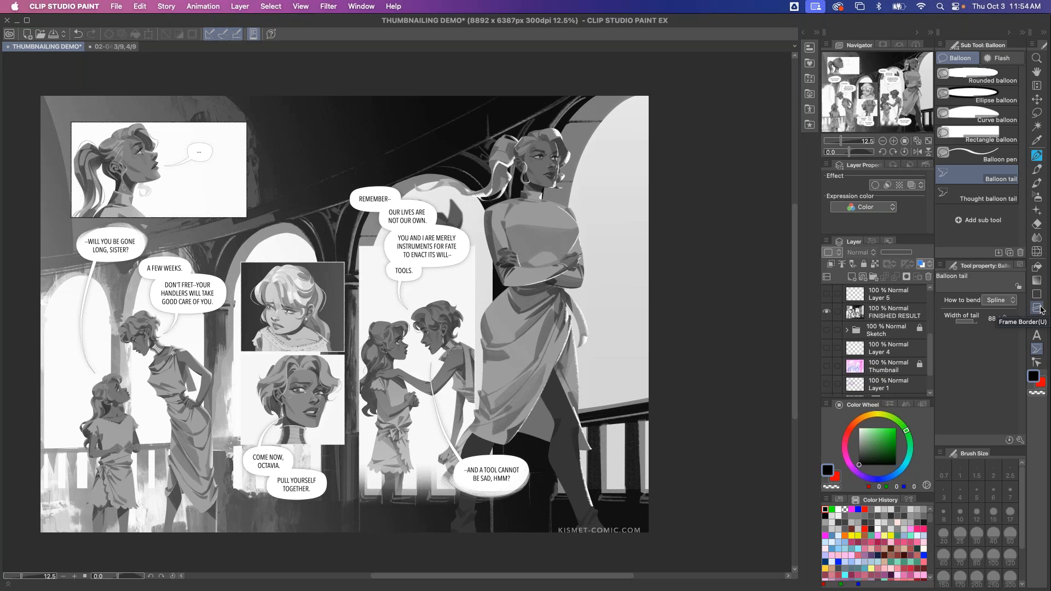
{"action": "left_click", "coordinate": [865, 299]}
{"action": "left_click", "coordinate": [826, 293]}
Pick red and the pen, circle the standing figure on Layer 5, then undo the stroke
{"action": "left_click", "coordinate": [835, 476]}
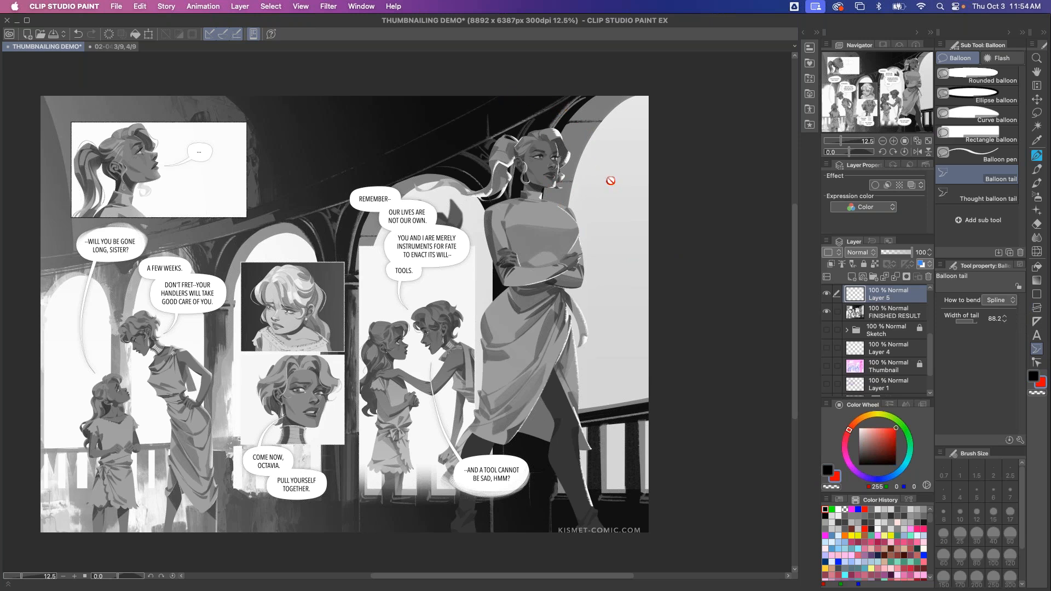
{"action": "key", "text": "p"}
{"action": "mouse_move", "coordinate": [579, 129]}
{"action": "left_mouse_down"}
{"action": "mouse_move", "coordinate": [462, 175]}
{"action": "mouse_move", "coordinate": [450, 422]}
{"action": "mouse_move", "coordinate": [492, 513]}
{"action": "mouse_move", "coordinate": [602, 520]}
{"action": "mouse_move", "coordinate": [590, 182]}
{"action": "mouse_move", "coordinate": [577, 119]}
{"action": "left_mouse_up"}
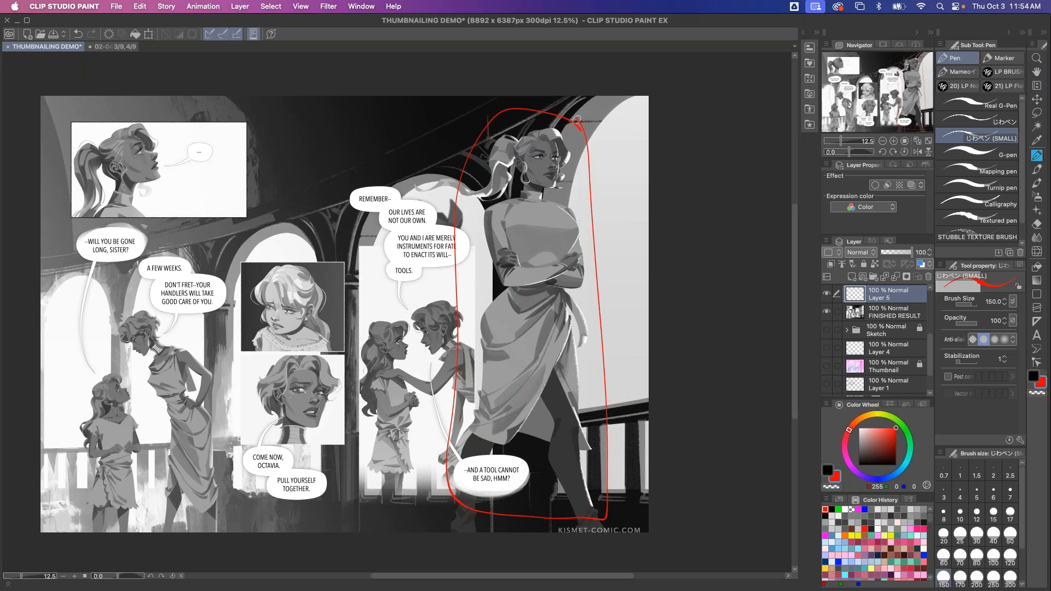
{"action": "key", "text": "ctrl+z"}
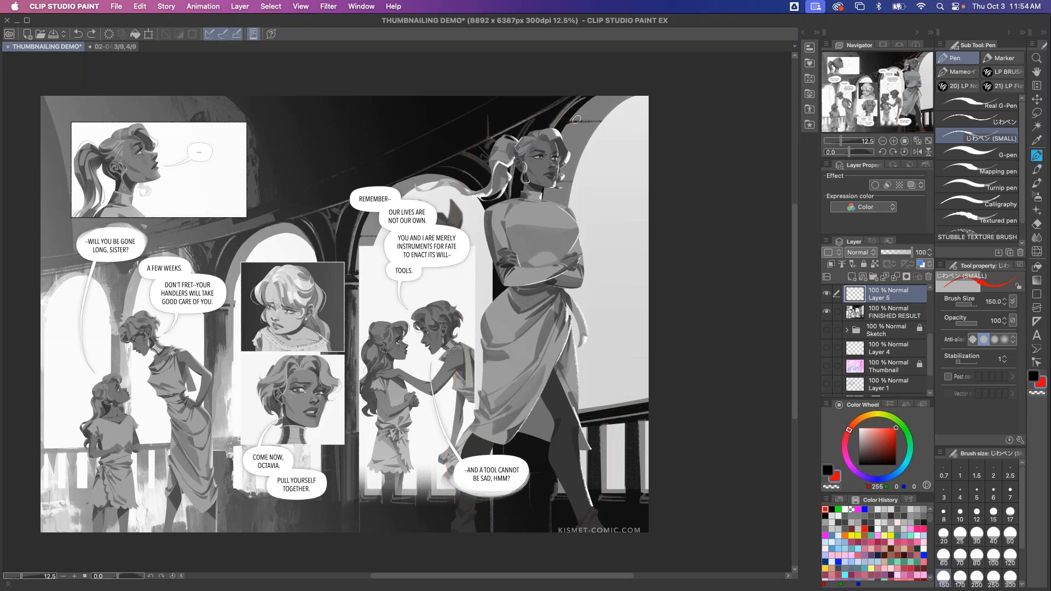